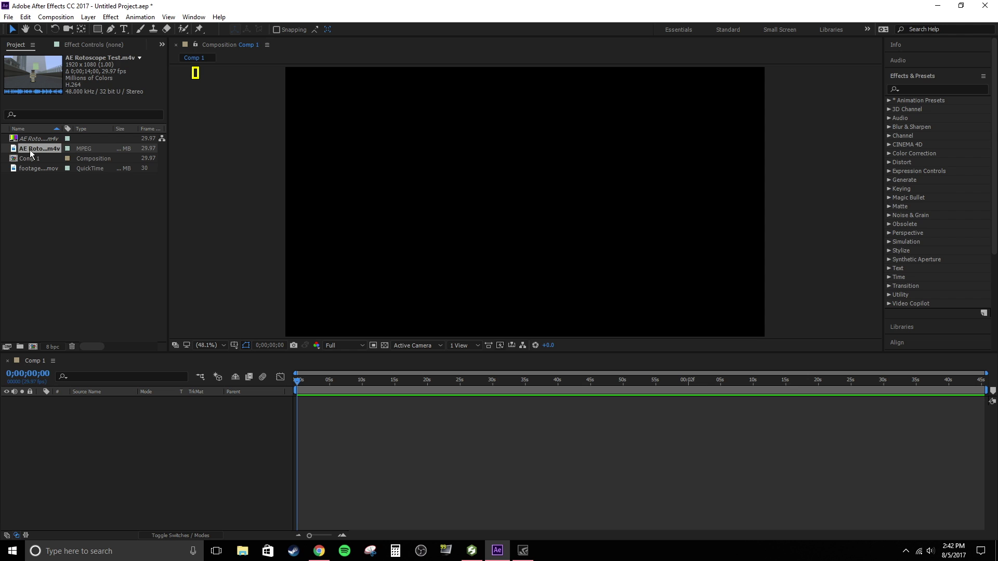
Add the AE Rotoscope Test.m4v footage to the Comp 1 timeline as a layer.
drag(30, 148, 64, 238)
drag(95, 310, 42, 135)
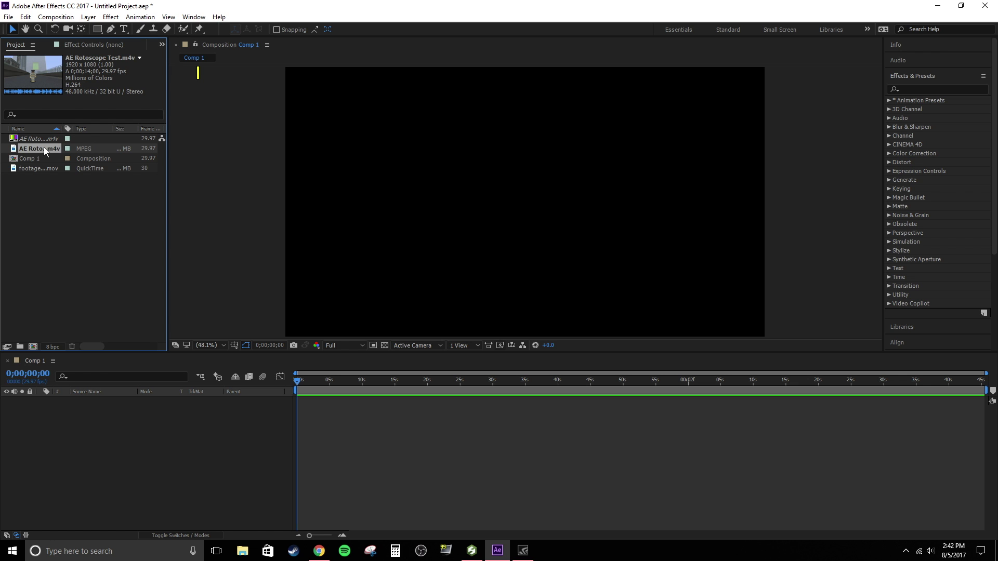
drag(101, 410, 104, 413)
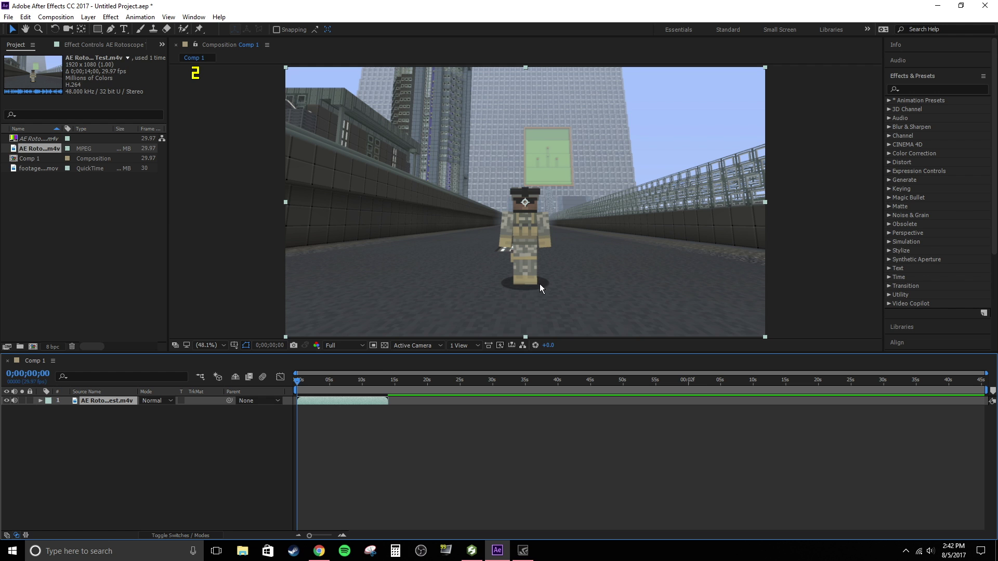
Scrub the footage to check later frames, returning to 0;00;11;09, and bring up viewer magnification.
drag(298, 381, 372, 404)
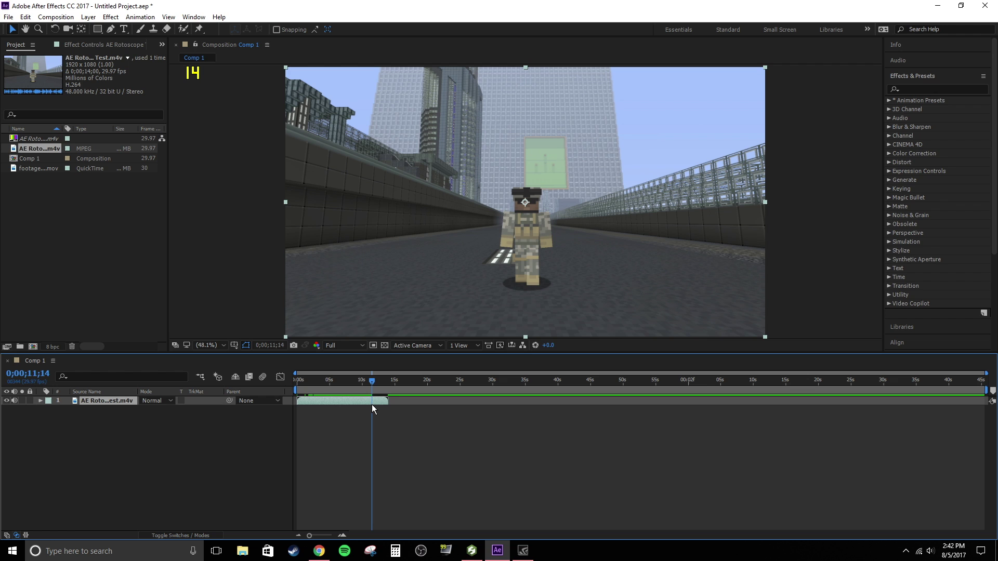
drag(372, 404, 369, 401)
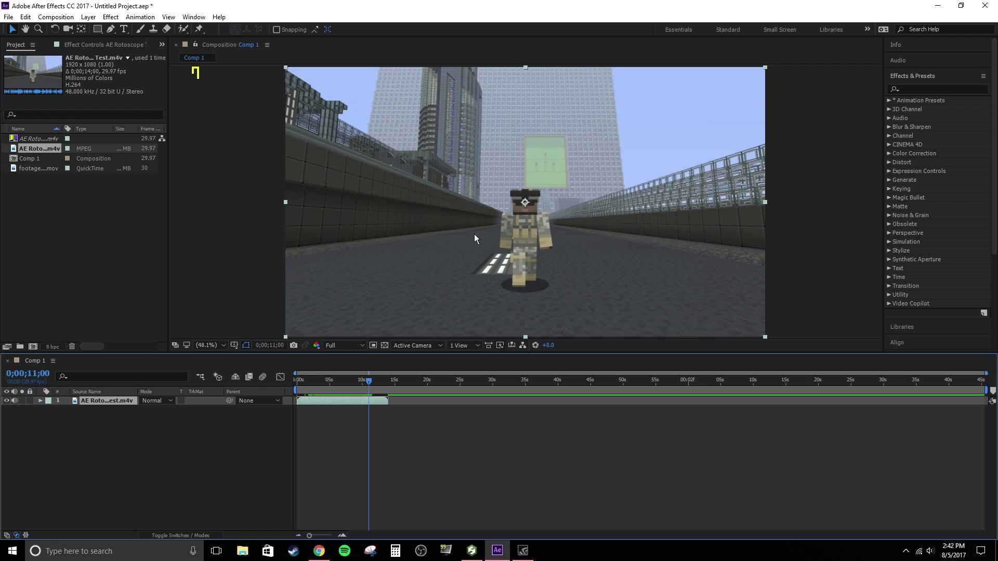
scroll(516, 238, up, 5)
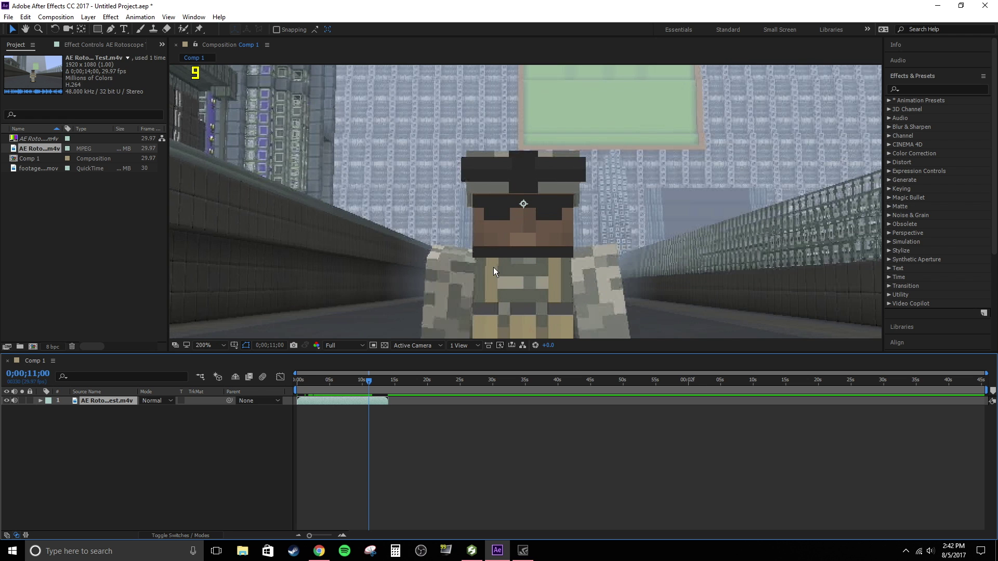
scroll(528, 295, down, 3)
scroll(519, 286, up, 2)
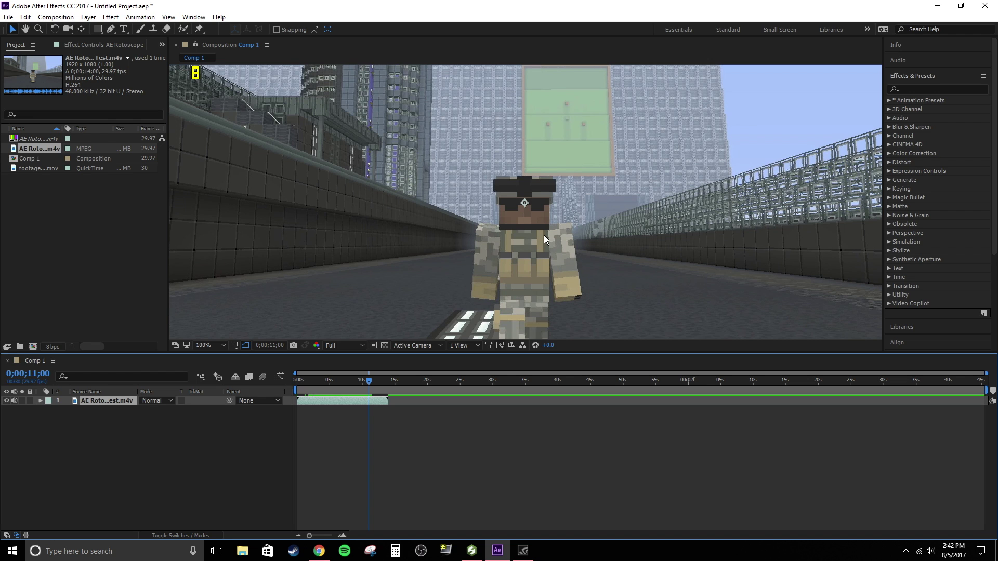
scroll(488, 254, down, 4)
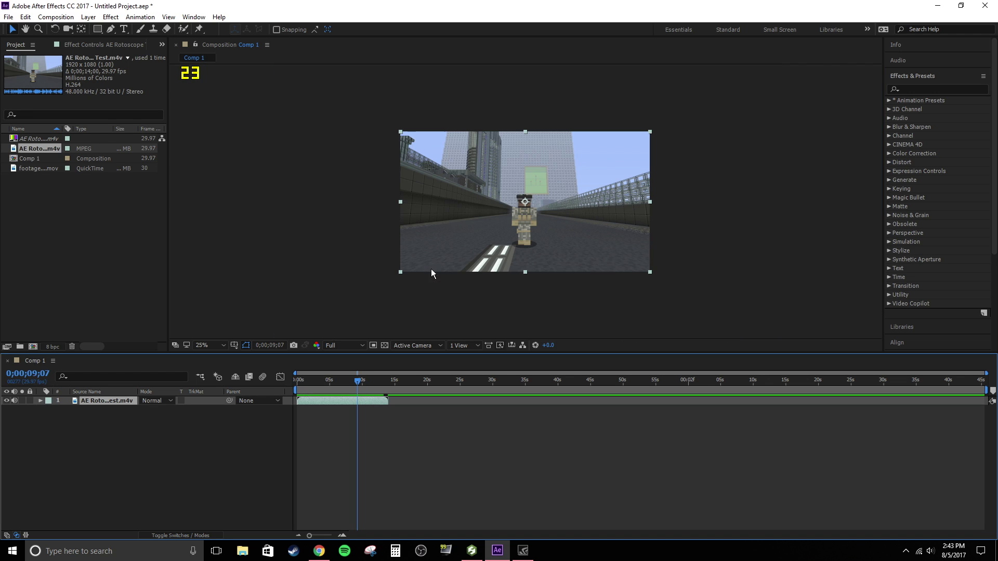
click(222, 345)
Fit the viewer, split the footage layer at two points, and delete the opening and trailing pieces.
click(215, 357)
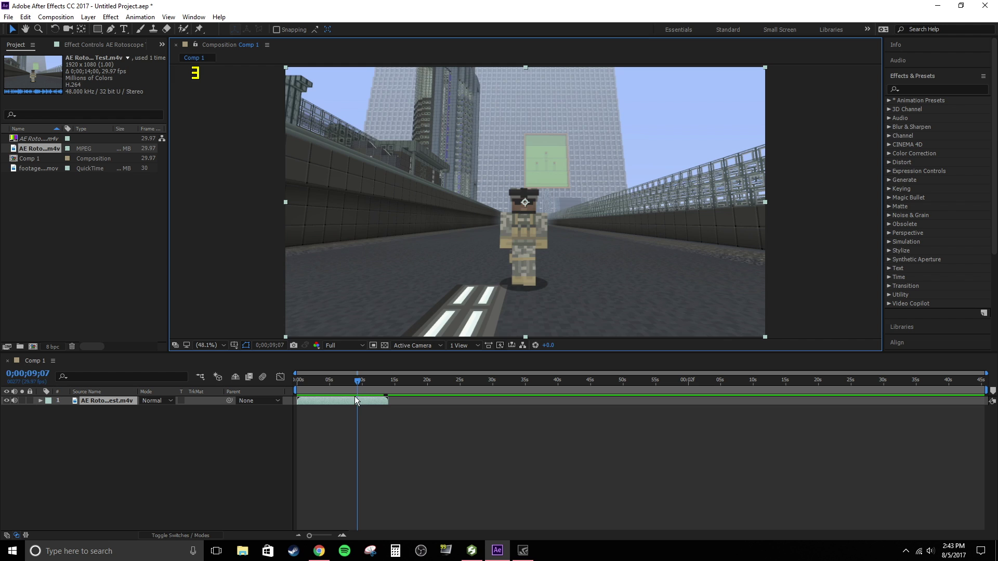
drag(357, 381, 325, 388)
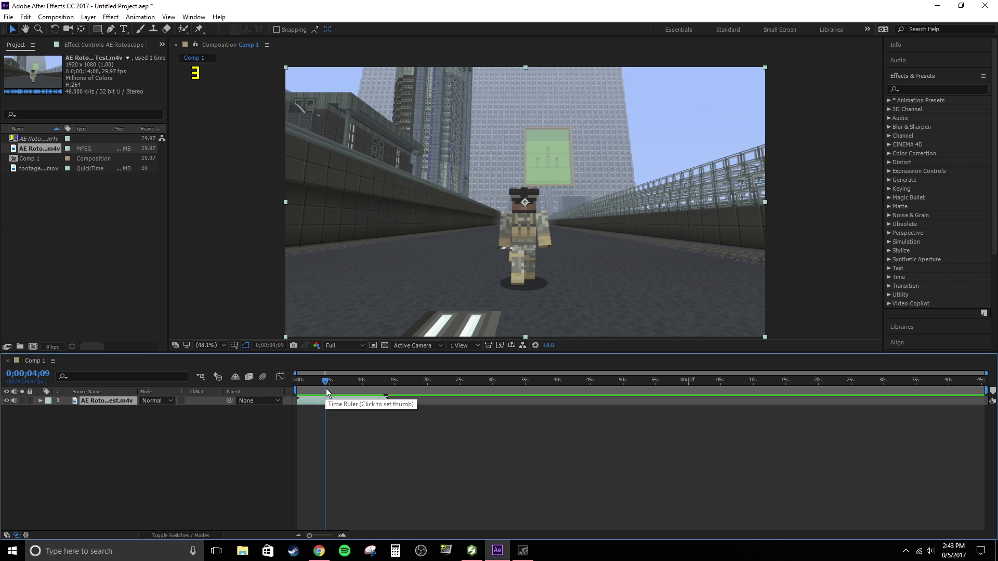
key(ctrl+shift+d)
click(328, 384)
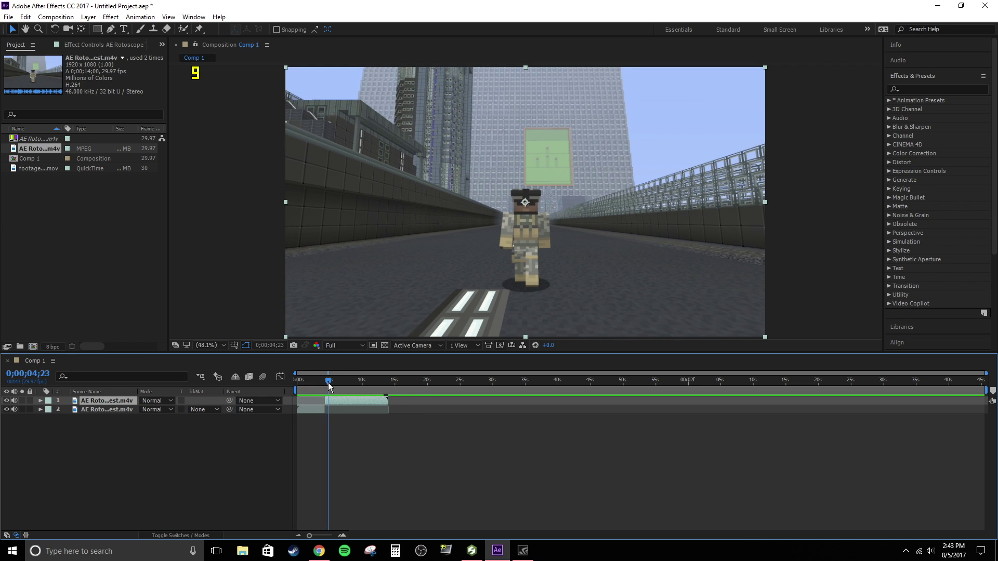
drag(329, 385, 360, 384)
key(ctrl+shift+d)
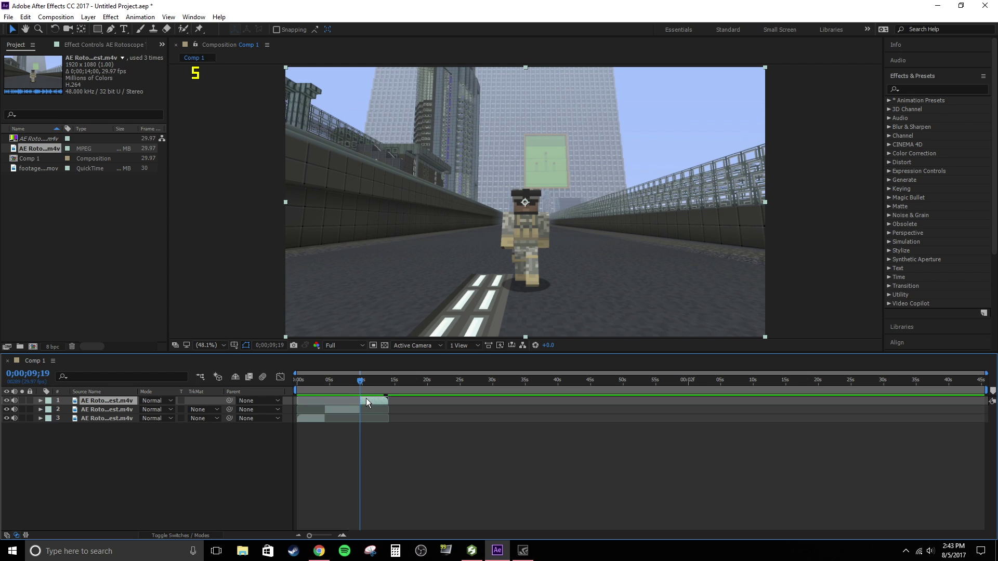
key(Delete)
click(304, 410)
key(Delete)
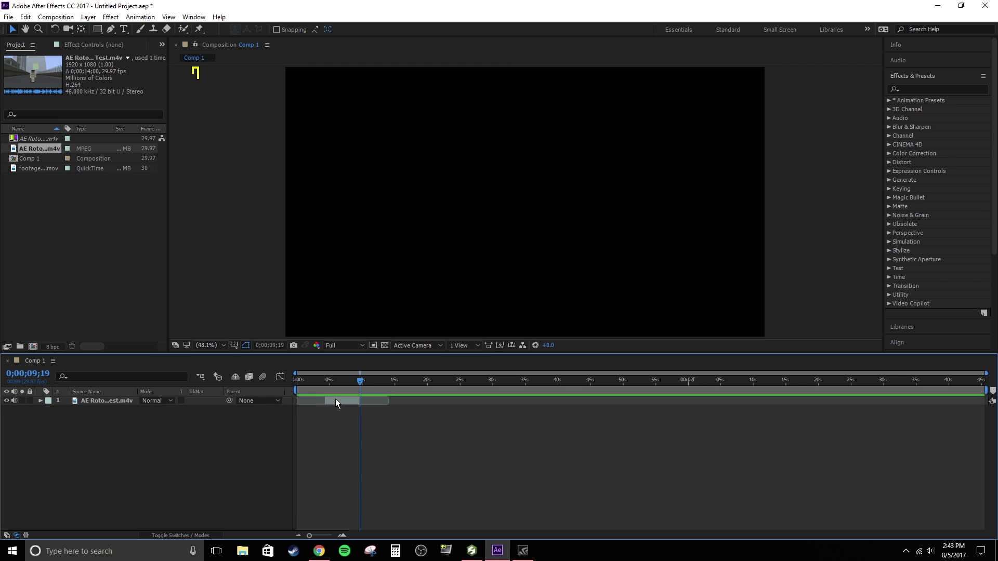
Move the remaining clip to start at 0 s, trim the comp to its work area, and preview.
mouse_move(335, 398)
mouse_down()
mouse_move(307, 397)
mouse_move(294, 381)
mouse_move(330, 383)
mouse_up()
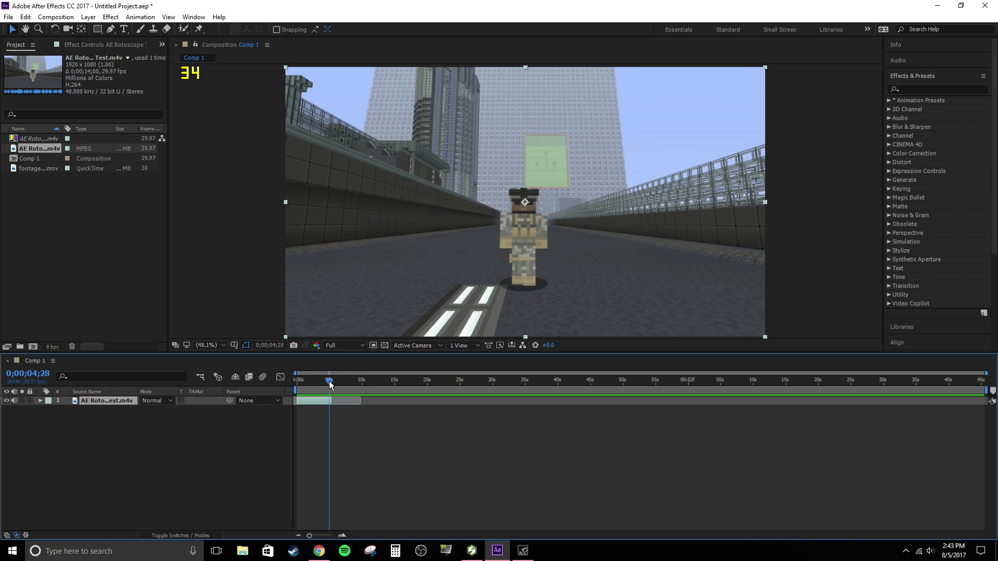
drag(986, 390, 332, 389)
right_click(331, 391)
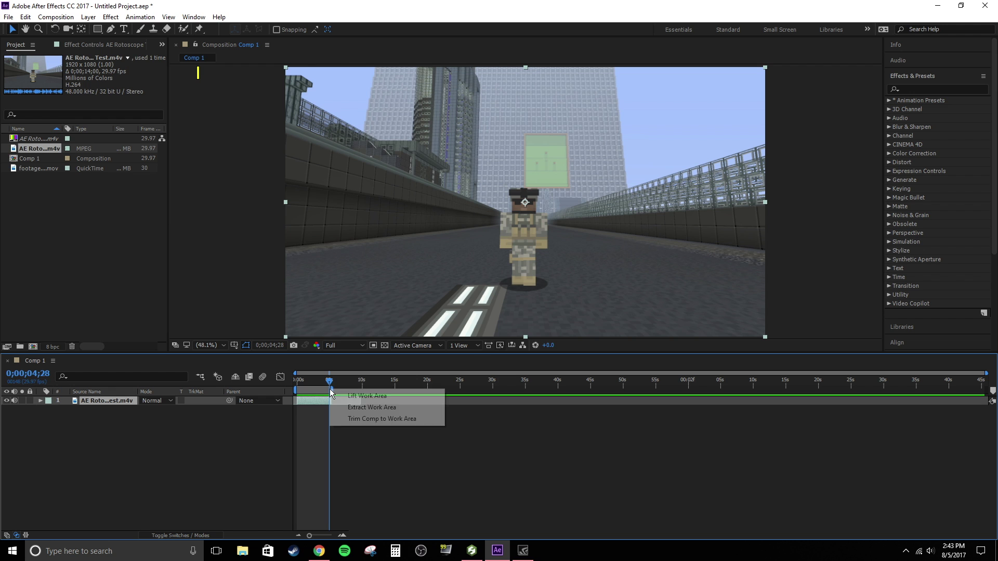
click(360, 419)
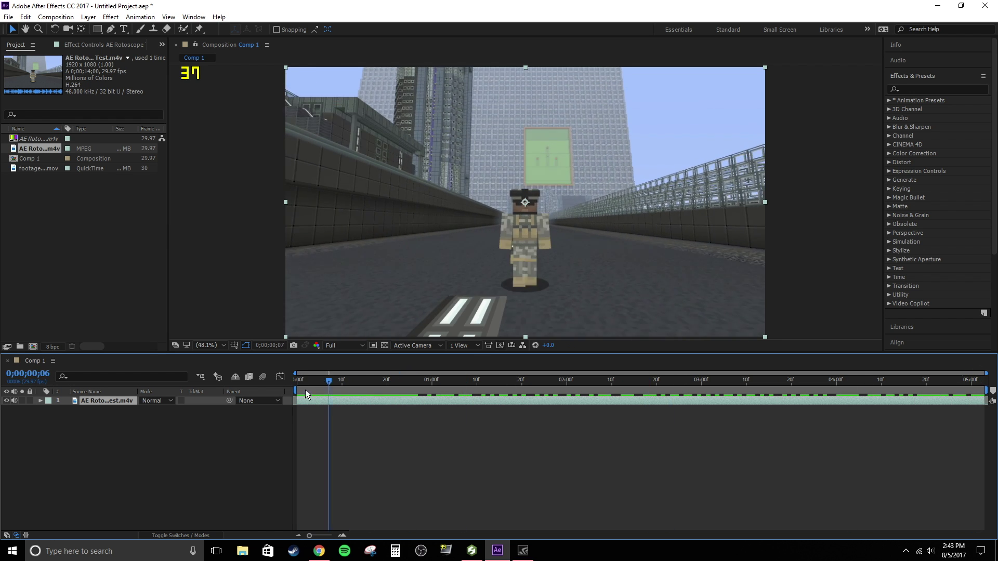
key(space)
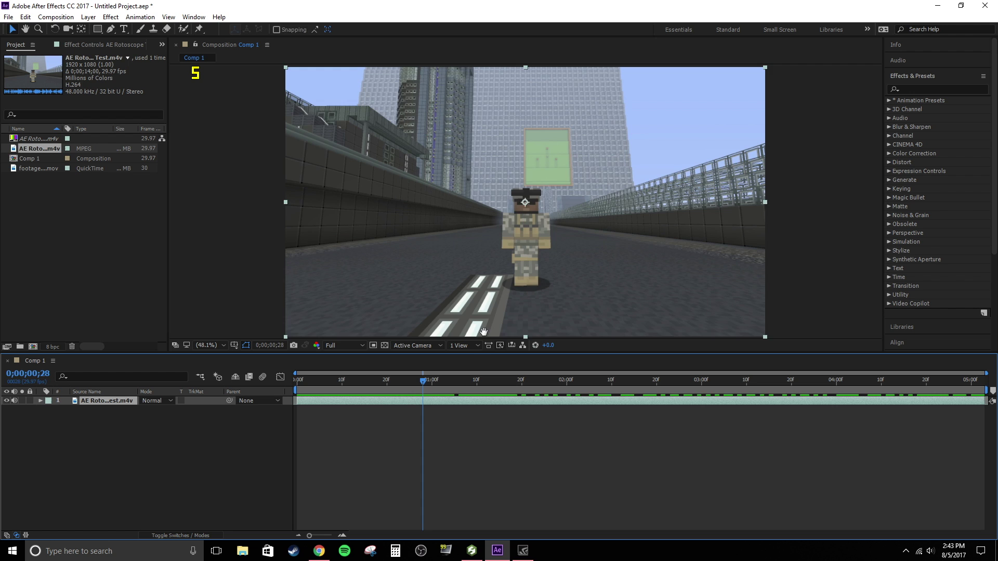
key(space)
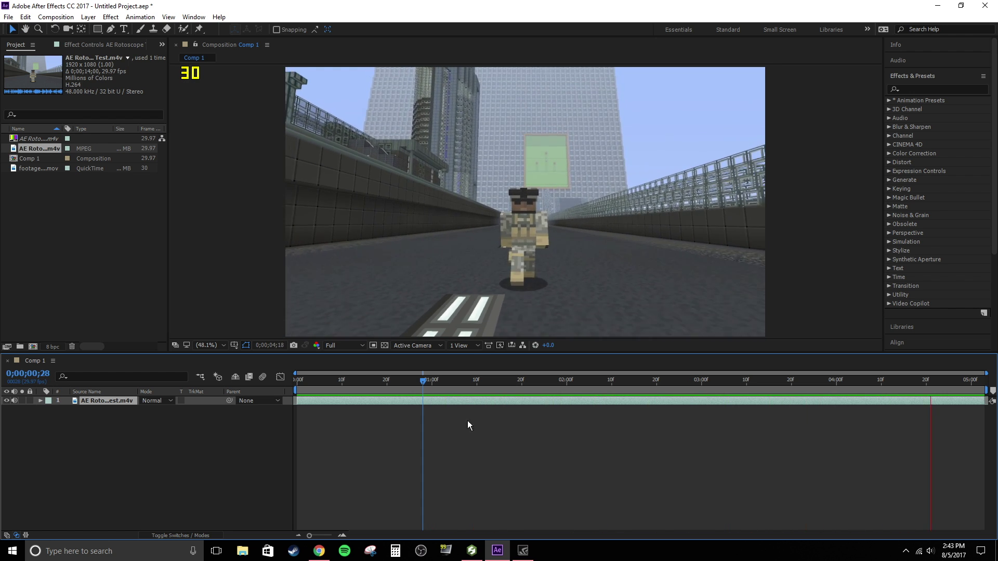
drag(362, 383, 321, 385)
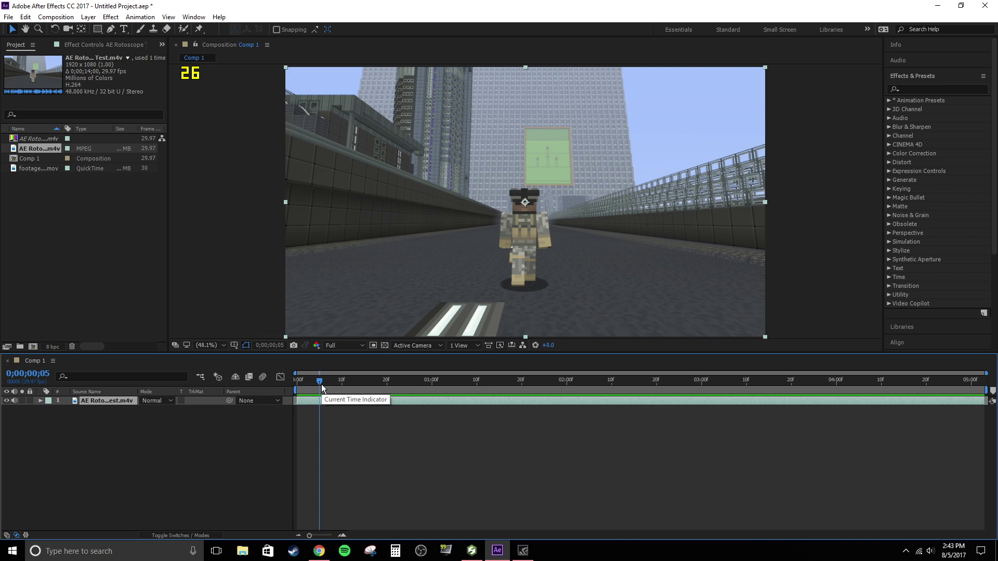
Duplicate the AE Rotoscope Test.m4v layer with Ctrl+D and scrub the clip's start.
key(ctrl+d)
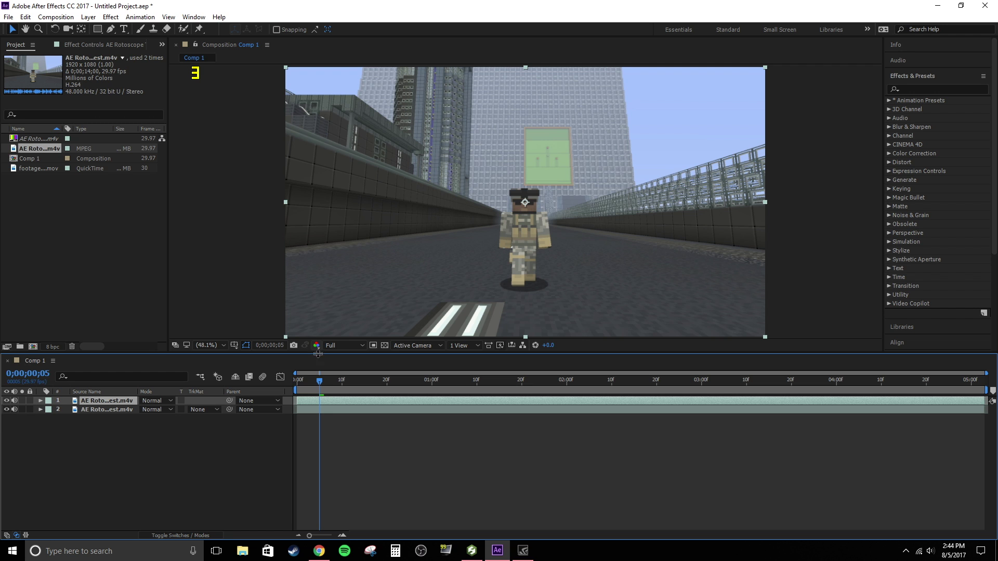
mouse_move(300, 382)
mouse_down()
mouse_move(508, 387)
mouse_move(297, 383)
mouse_up()
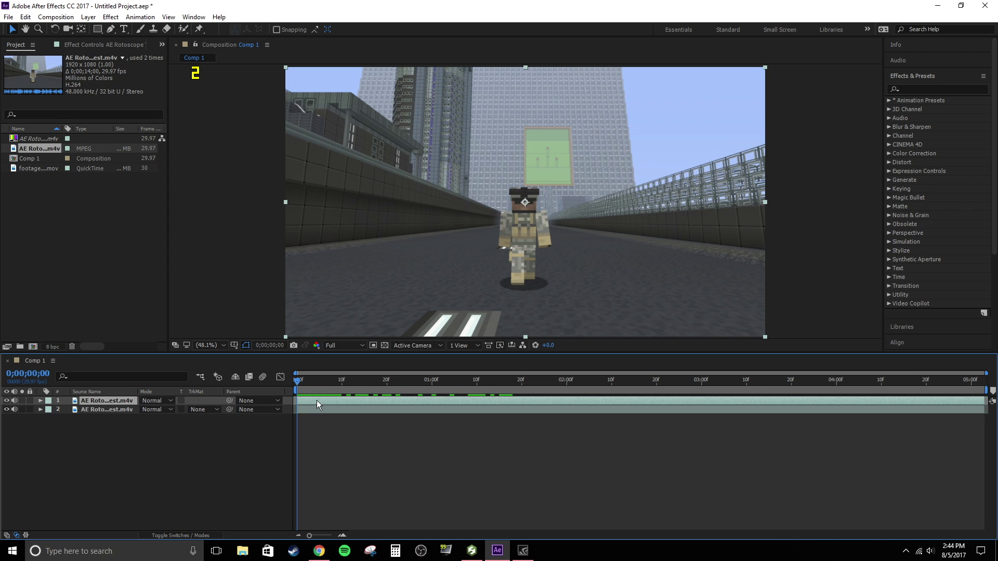
Pick the Roto Brush, open the footage in its Layer viewer at 100%, and centre the character.
click(184, 30)
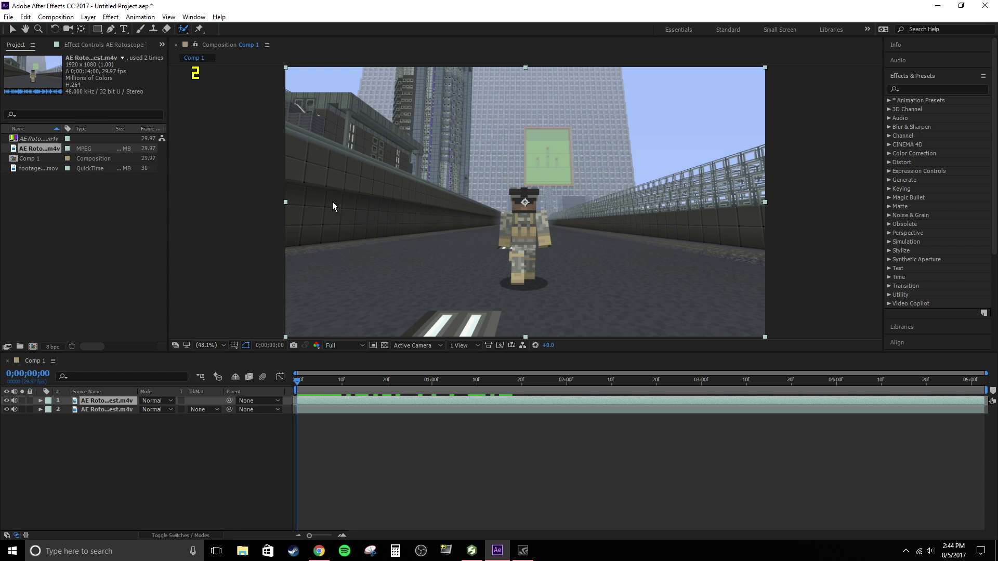
double_click(482, 229)
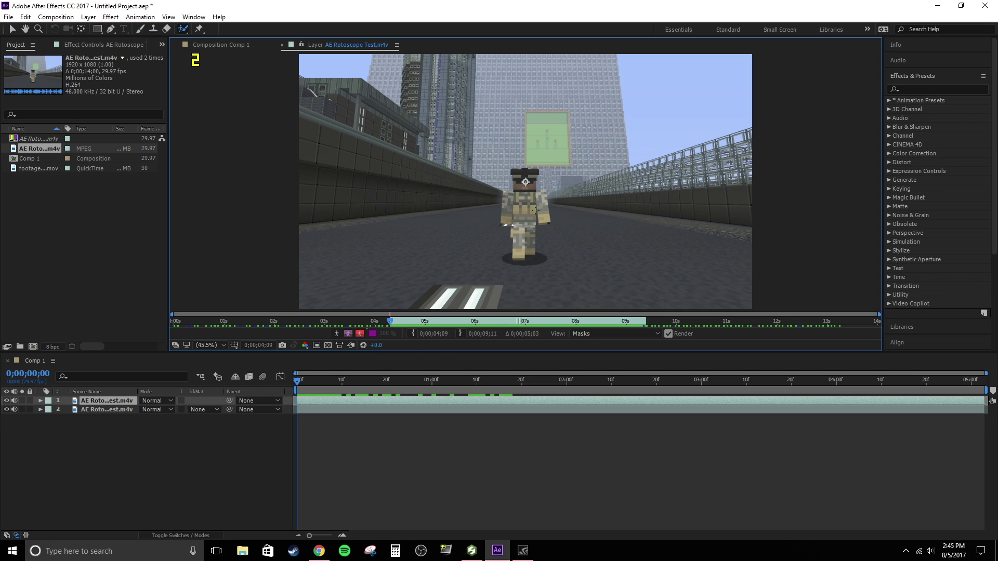
key(slash)
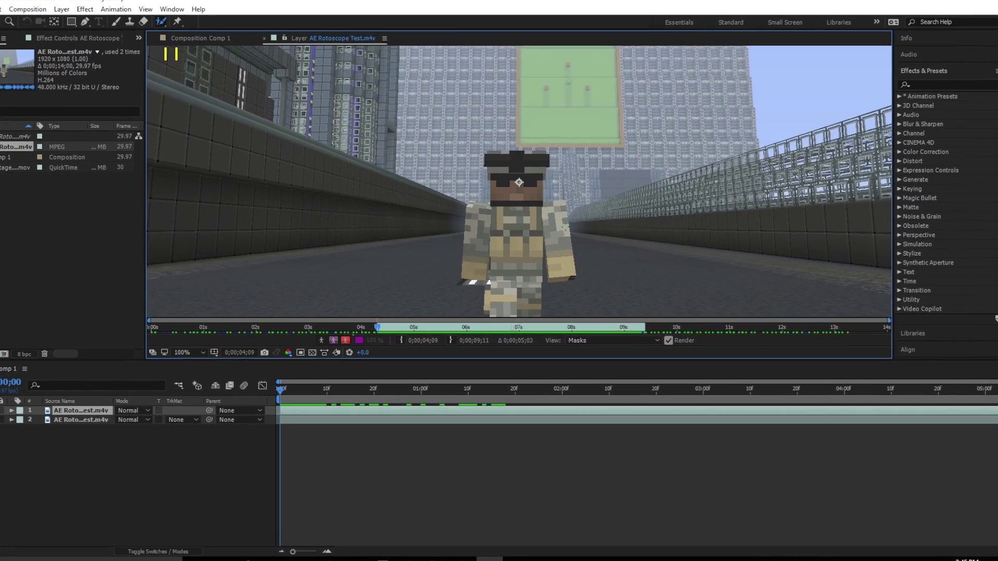
drag(550, 240, 548, 156)
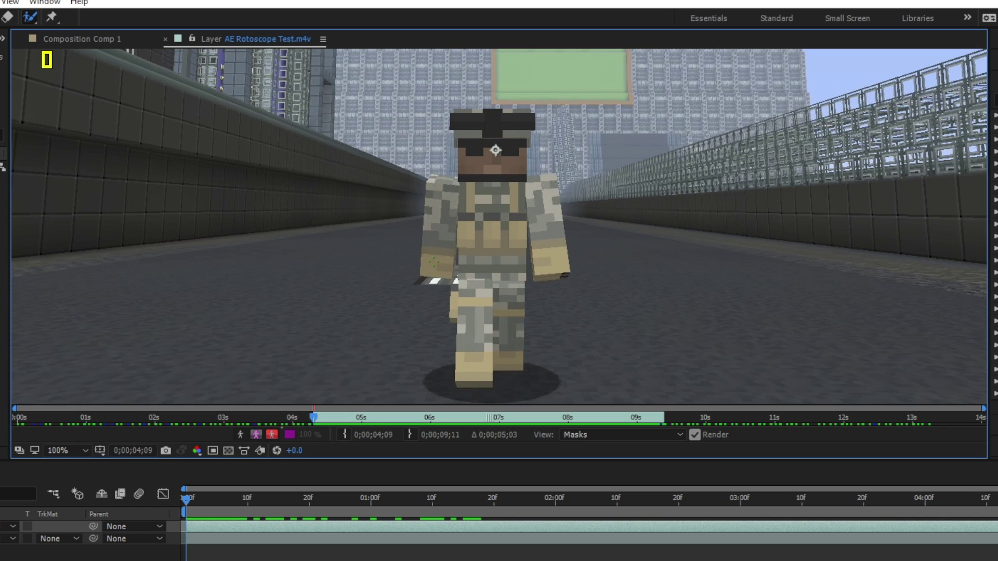
Paint Roto Brush foreground strokes over the character's arm, torso, head and right shoulder.
mouse_move(433, 261)
mouse_down()
mouse_move(442, 175)
mouse_move(468, 176)
mouse_move(461, 116)
mouse_move(521, 116)
mouse_move(518, 181)
mouse_move(529, 190)
mouse_move(549, 180)
mouse_move(540, 182)
mouse_move(557, 207)
mouse_move(560, 253)
mouse_move(544, 258)
mouse_move(531, 218)
mouse_move(516, 225)
mouse_move(511, 345)
mouse_move(507, 357)
mouse_move(474, 369)
mouse_move(477, 307)
mouse_up()
mouse_move(474, 266)
mouse_down()
mouse_move(452, 260)
mouse_move(446, 245)
mouse_move(446, 206)
mouse_move(471, 198)
mouse_move(498, 214)
mouse_up()
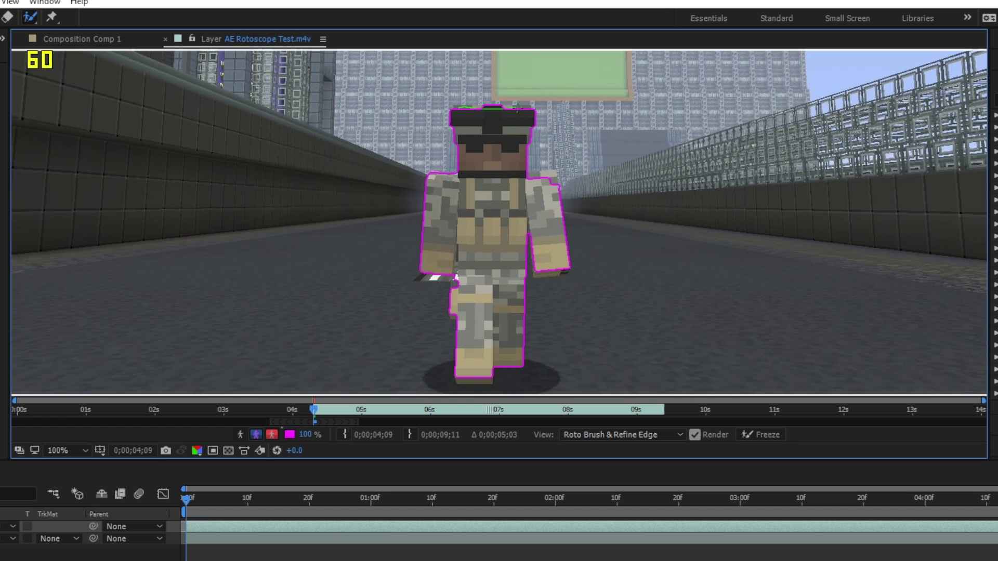
drag(525, 111, 523, 124)
drag(538, 175, 524, 179)
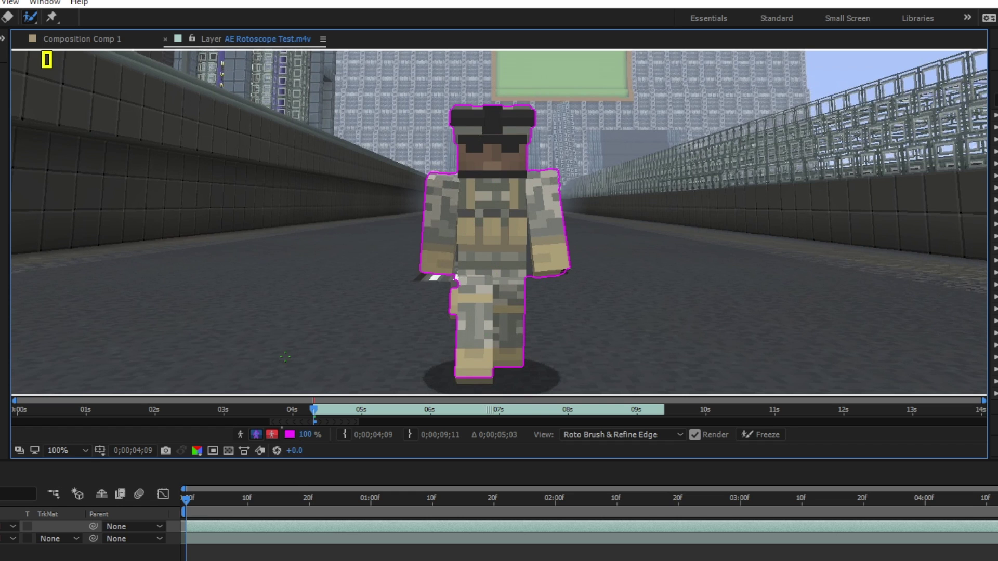
Propagate the roto outline forward and step through to frame 0;00;04;28.
key(space)
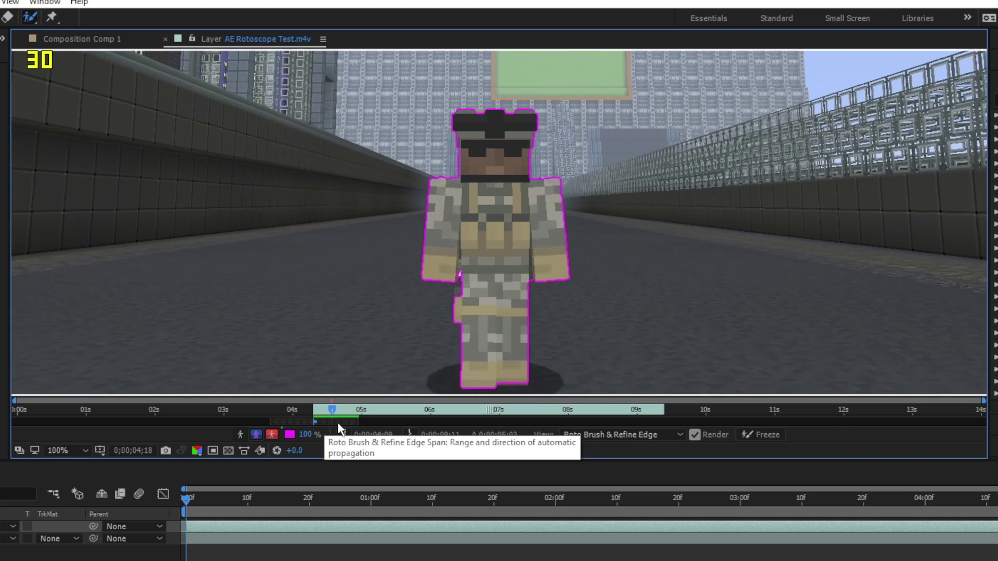
click(349, 419)
drag(296, 500, 308, 500)
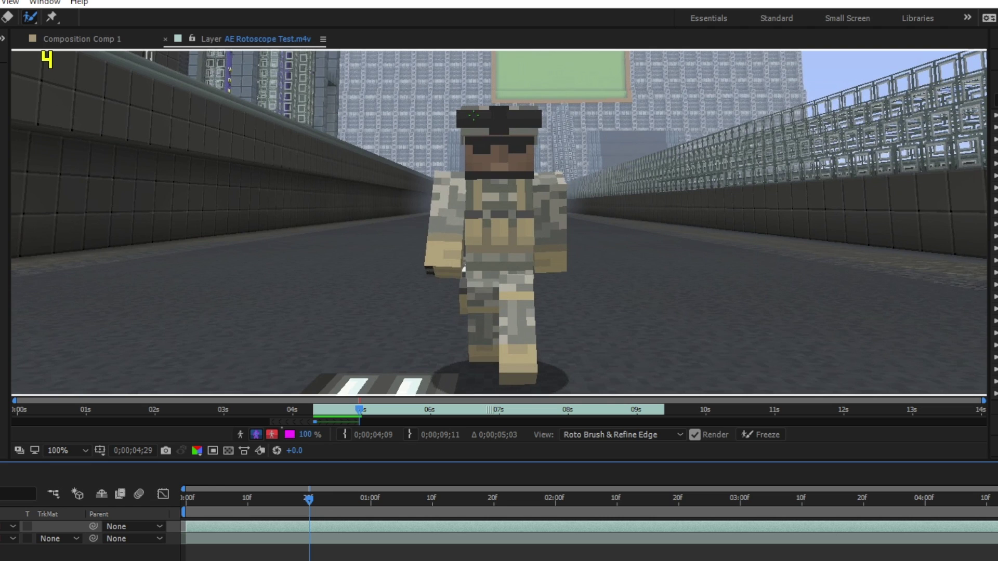
Repaint the outline over the face, right shoulder, right boot and left shoulder, then advance frames.
mouse_move(473, 115)
mouse_down()
mouse_move(475, 176)
mouse_move(448, 181)
mouse_move(436, 254)
mouse_move(472, 252)
mouse_move(487, 343)
mouse_move(516, 357)
mouse_move(517, 268)
mouse_move(547, 249)
mouse_move(552, 187)
mouse_move(525, 174)
mouse_move(519, 123)
mouse_move(490, 121)
mouse_move(504, 176)
mouse_move(486, 214)
mouse_move(494, 239)
mouse_up()
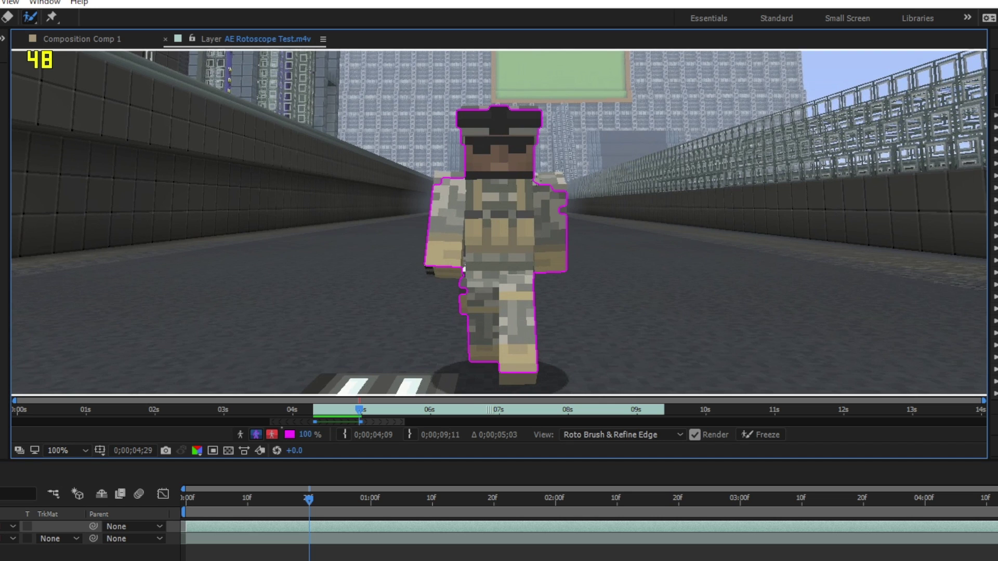
mouse_move(538, 174)
mouse_down()
mouse_move(561, 179)
mouse_move(559, 207)
mouse_up()
click(511, 376)
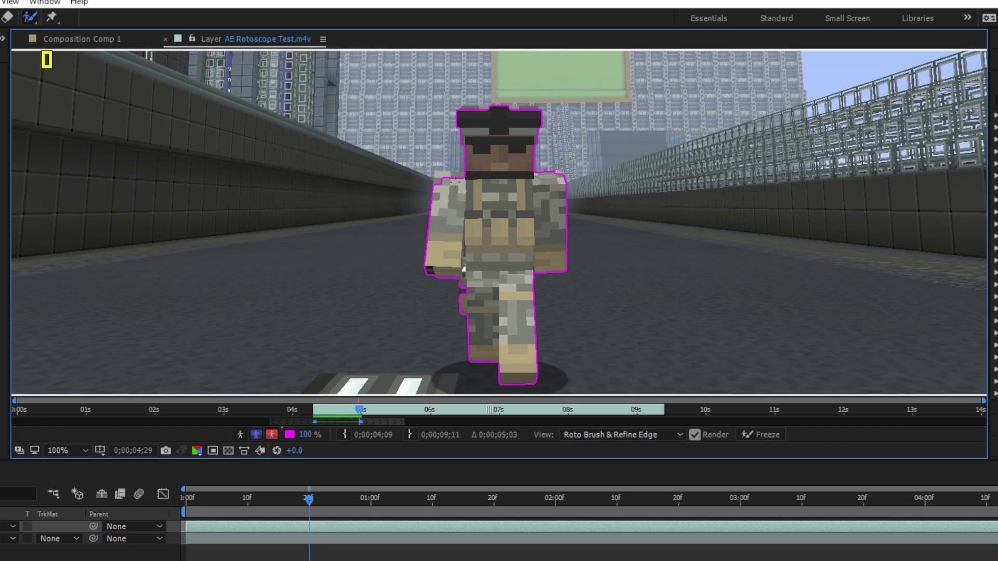
click(455, 184)
drag(463, 178, 507, 212)
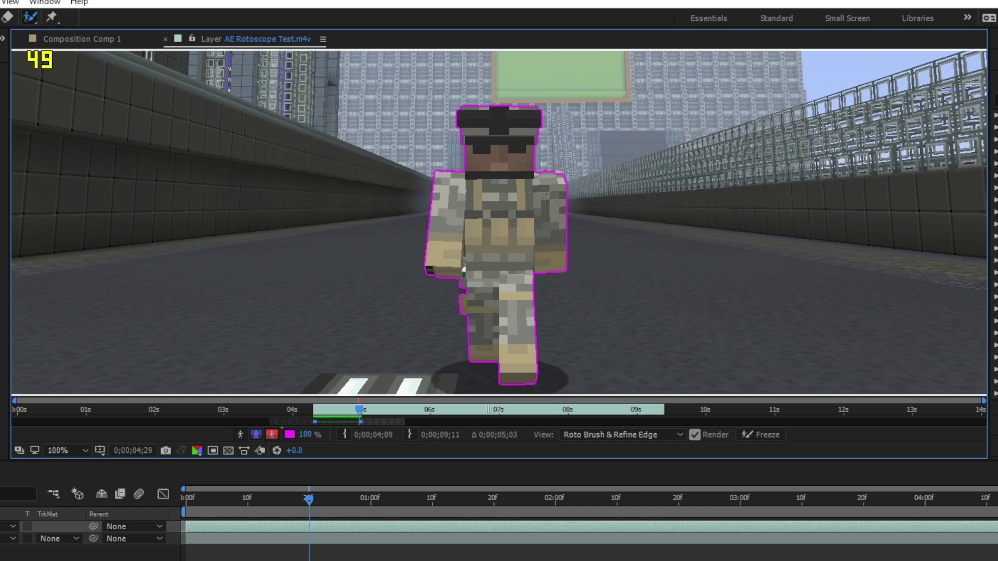
key(Page_Down)
key(Page_Down)
key(Page_Down)
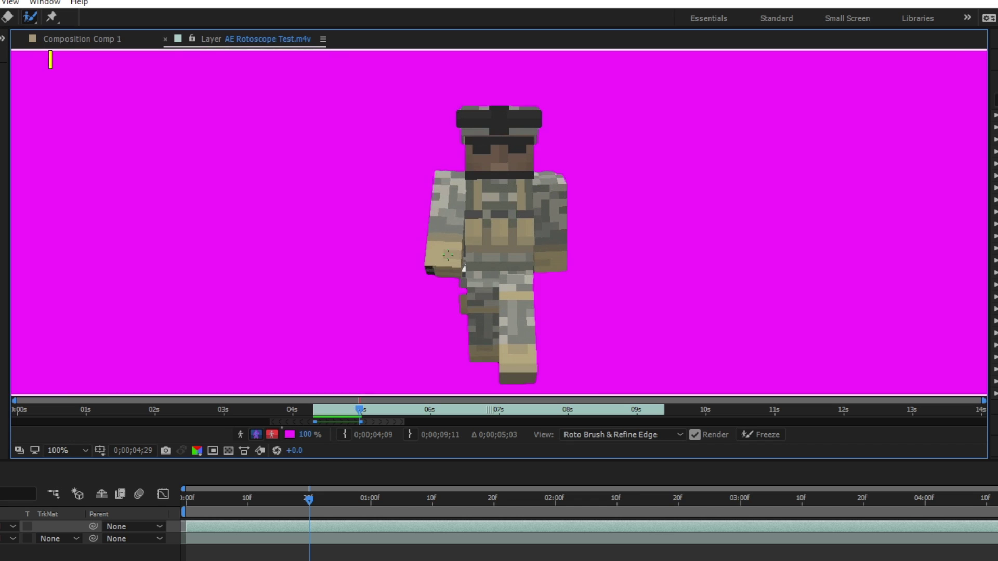
Review the outline across frames 04;13–05;01, then add a face stroke at 0;00;05;19.
key(Page_Down)
key(Page_Down)
key(Page_Down)
key(Page_Down)
key(Page_Down)
key(Page_Down)
key(Page_Down)
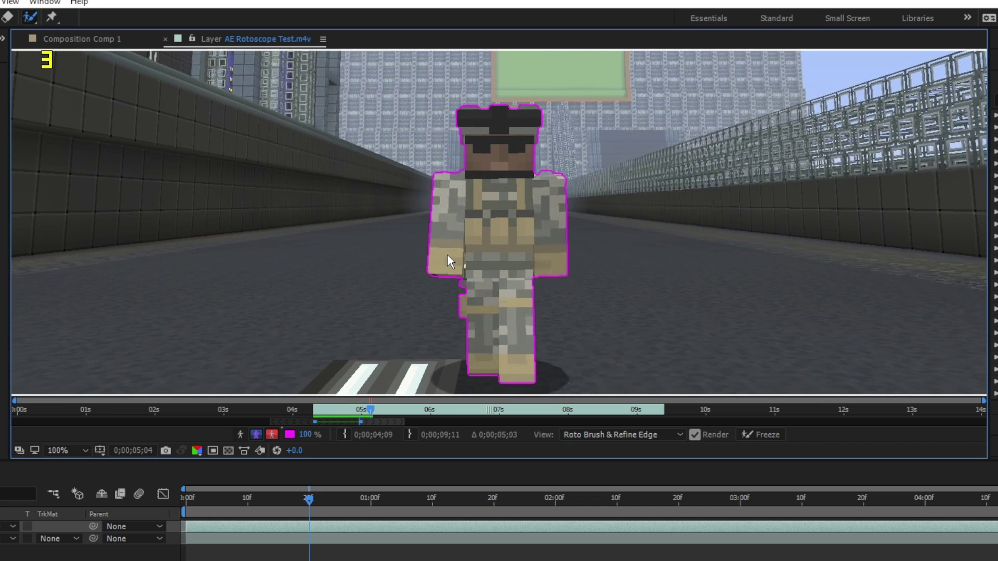
key(Page_Down)
key(Page_Down)
key(Page_Down)
key(Page_Down)
key(Page_Down)
key(Page_Down)
key(Page_Down)
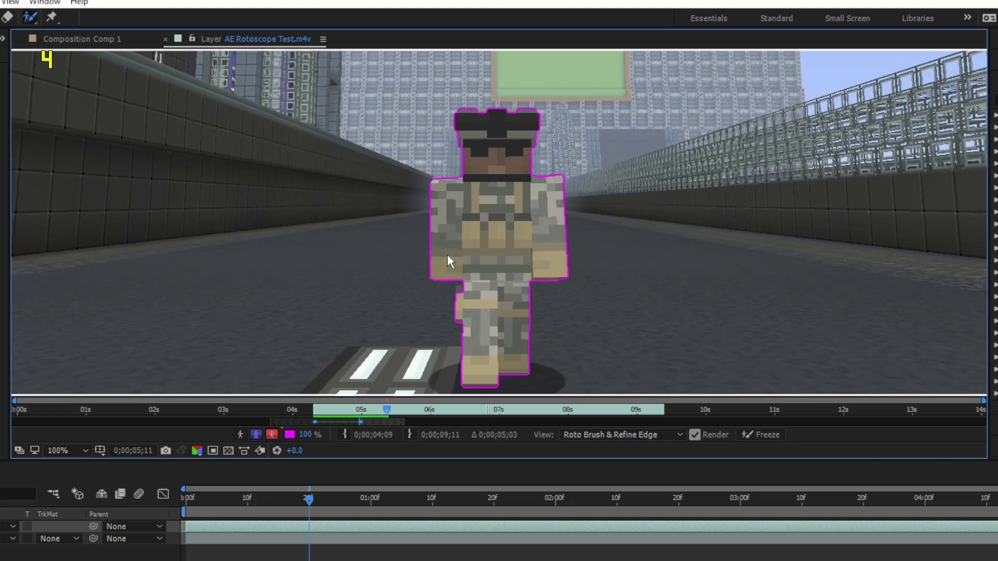
key(Page_Up)
key(Page_Up)
key(Page_Up)
key(Page_Up)
key(Page_Up)
key(Page_Up)
key(Page_Up)
key(Page_Up)
key(Page_Up)
key(Page_Up)
key(Page_Up)
key(Page_Up)
key(Page_Up)
key(Page_Up)
key(Page_Up)
key(Page_Up)
key(Page_Up)
key(Page_Up)
key(Page_Up)
key(Page_Up)
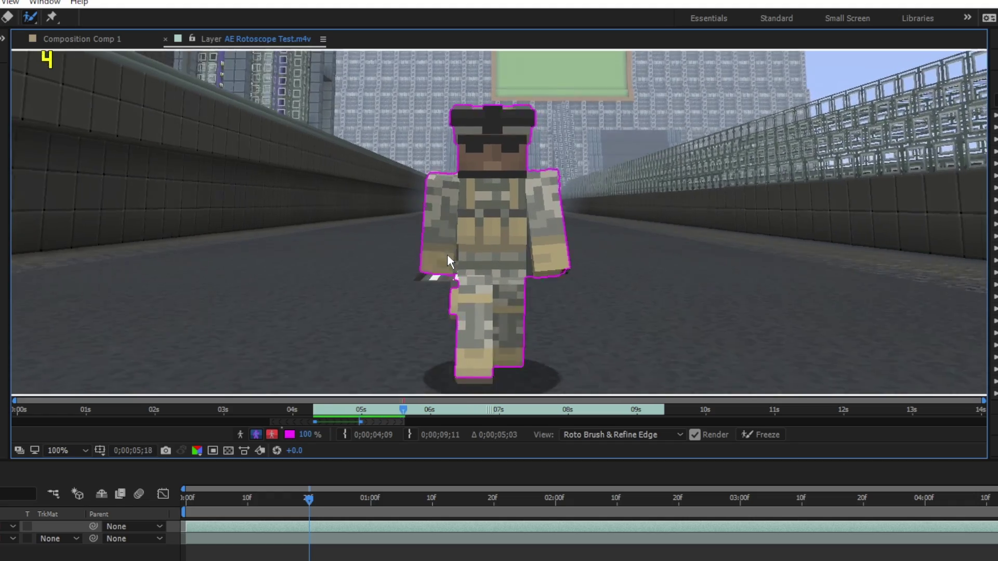
key(Page_Down)
key(Page_Down)
key(Page_Down)
key(Page_Down)
key(Page_Down)
key(Page_Down)
key(Page_Down)
key(Page_Down)
key(Page_Down)
key(Page_Down)
key(Page_Down)
key(Page_Down)
key(Page_Down)
key(Page_Down)
key(Page_Down)
key(Page_Down)
key(Page_Down)
key(Page_Down)
key(Page_Down)
key(Page_Down)
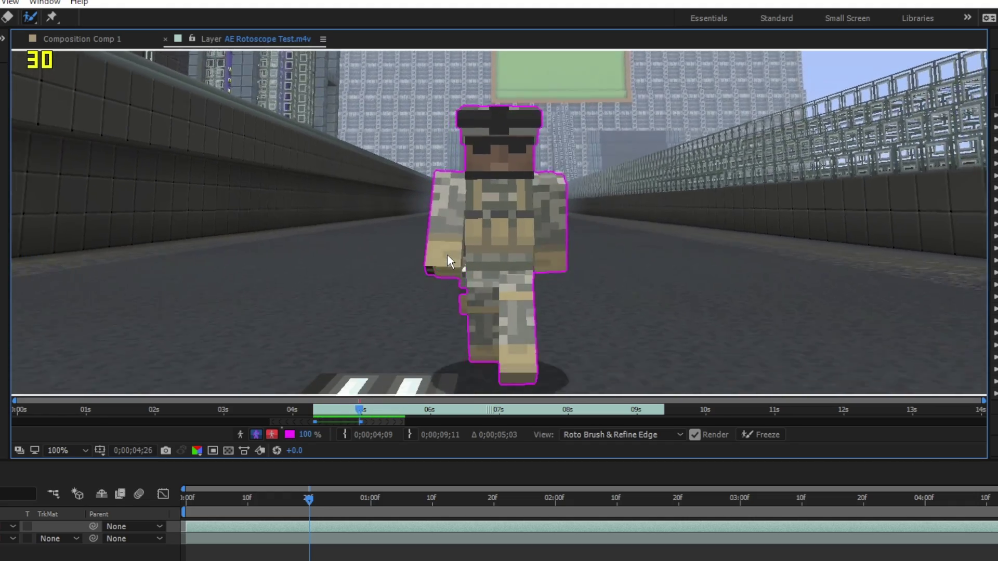
key(Page_Up)
key(Page_Up)
key(Page_Up)
key(Page_Up)
key(Page_Up)
key(Page_Up)
key(Page_Up)
key(Page_Up)
key(Page_Up)
key(Page_Up)
key(Page_Up)
key(Page_Up)
key(Page_Up)
key(Page_Up)
key(Page_Up)
key(Page_Up)
key(Page_Up)
key(Page_Up)
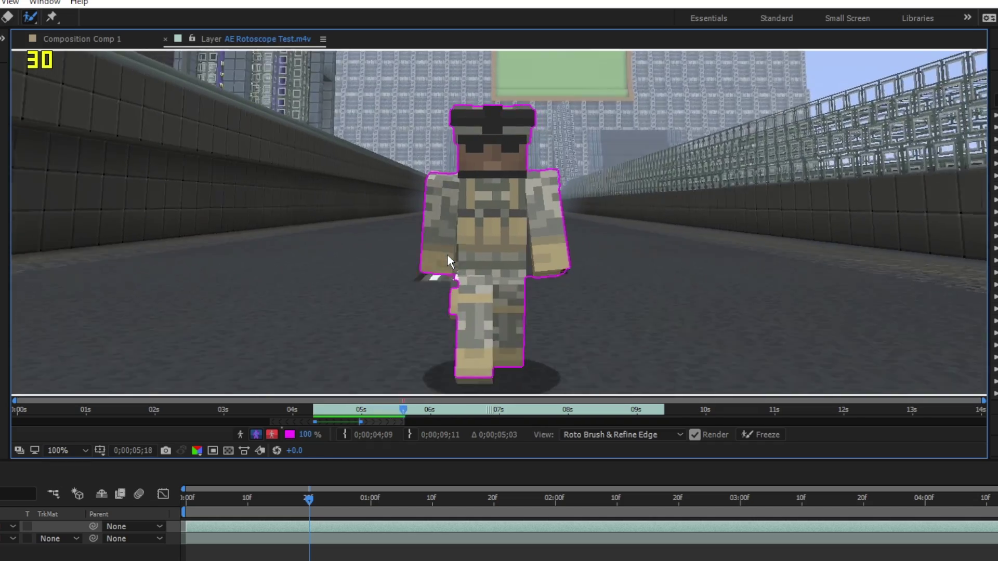
key(Page_Down)
key(Page_Down)
key(Page_Down)
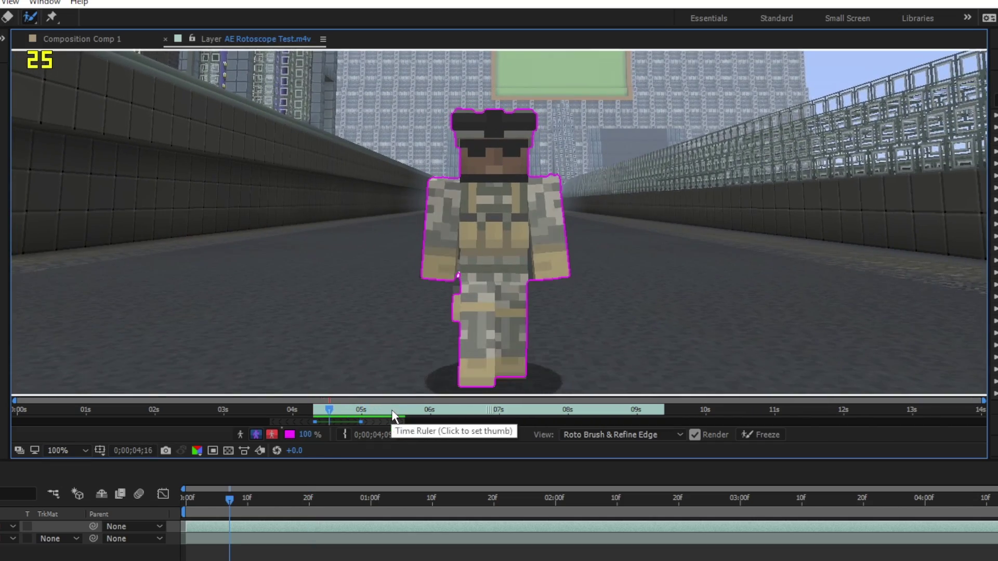
drag(395, 413, 405, 414)
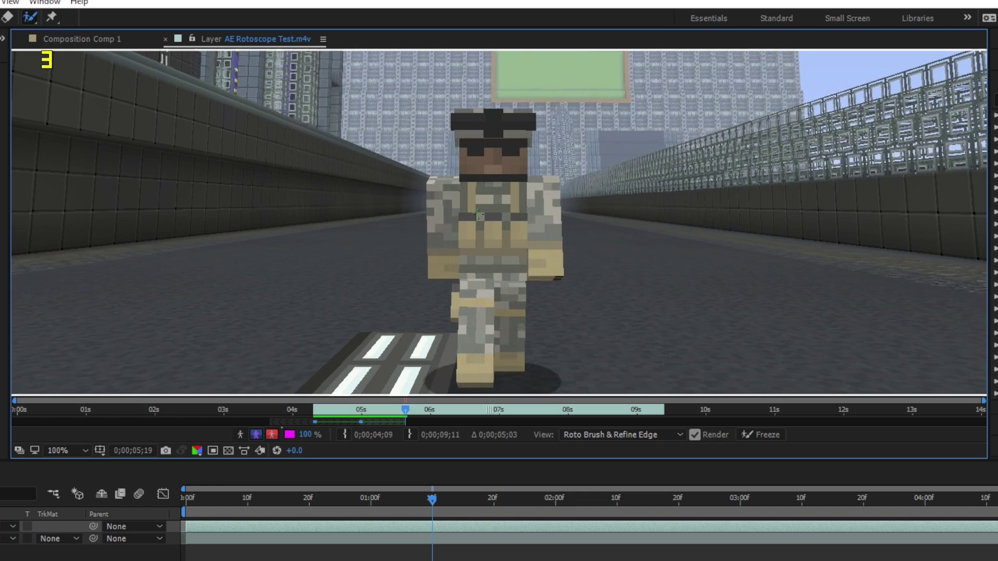
mouse_move(466, 123)
mouse_down()
mouse_move(470, 185)
mouse_move(437, 182)
mouse_move(434, 234)
mouse_move(444, 271)
mouse_move(470, 273)
mouse_move(466, 364)
mouse_move(511, 333)
mouse_move(543, 185)
mouse_up()
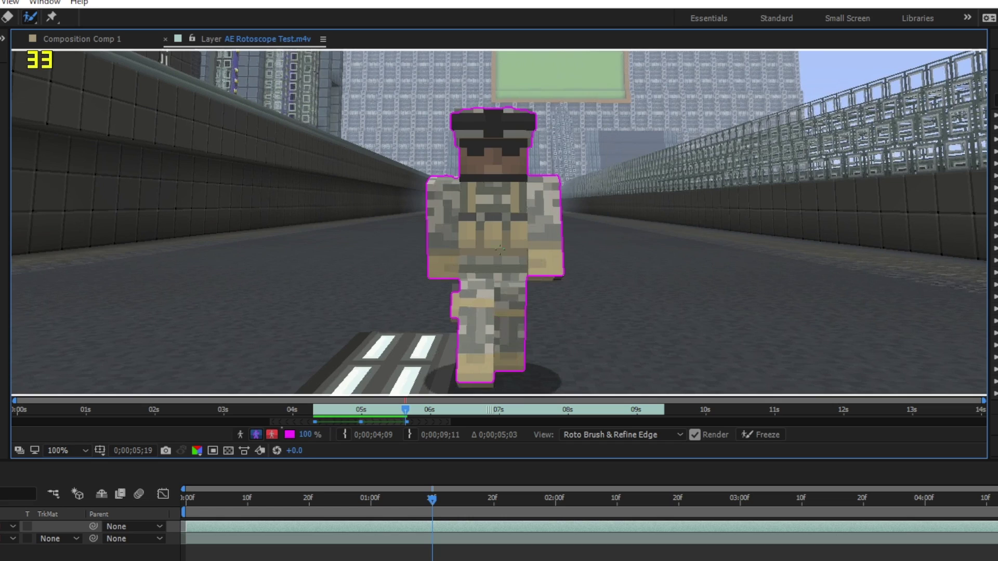
Propagate the outline, repaint the figure at 0;00;06;09 and 0;00;06;29, and propagate onward.
key(space)
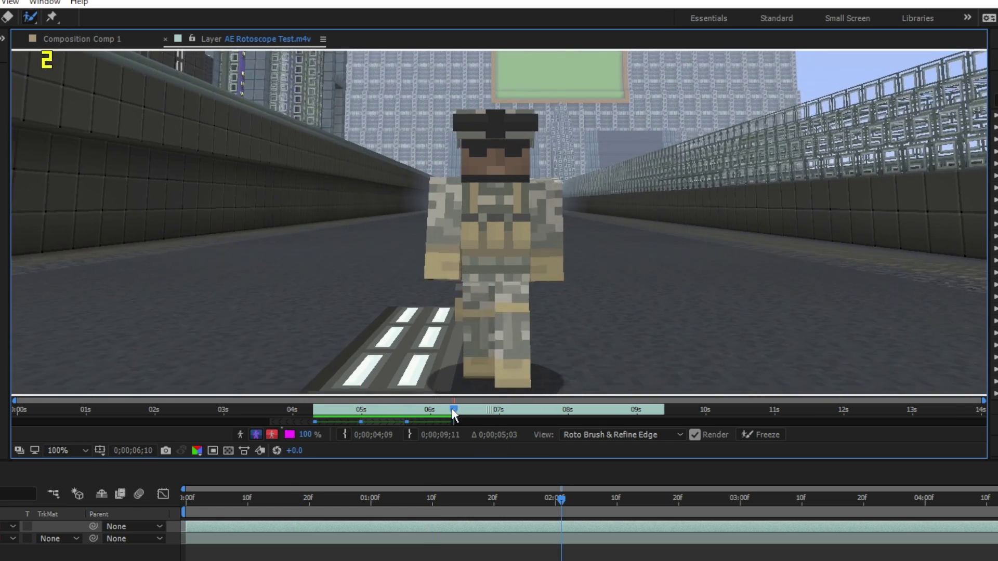
key(Page_Up)
mouse_move(442, 270)
mouse_down()
mouse_move(470, 156)
mouse_move(483, 358)
mouse_move(477, 262)
mouse_up()
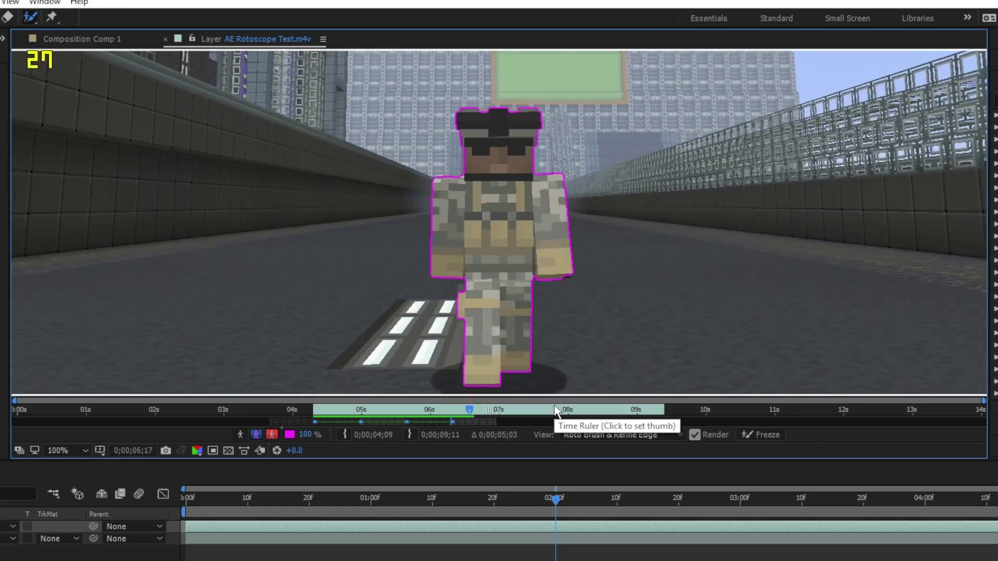
click(279, 498)
drag(287, 500, 678, 499)
drag(471, 265, 492, 121)
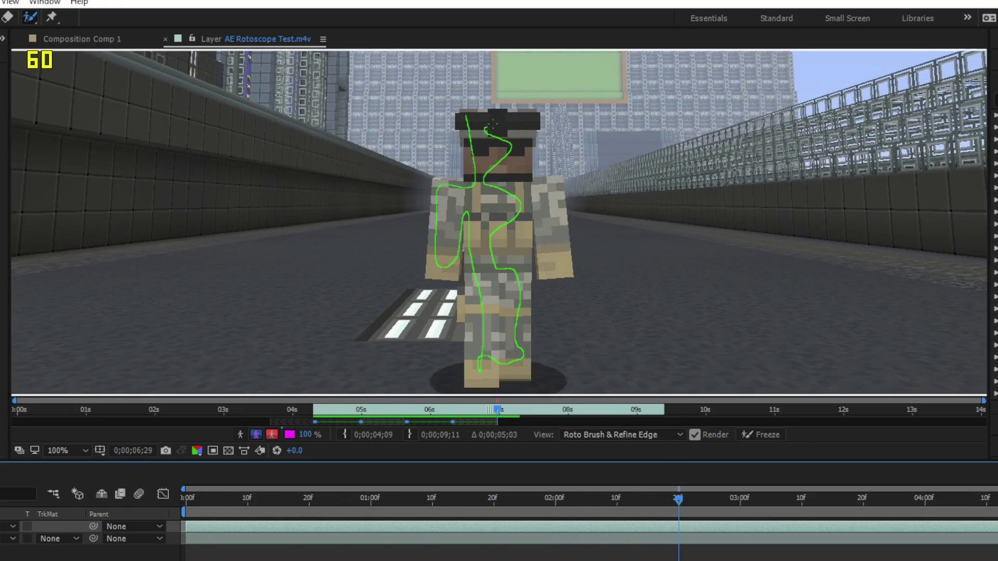
key(space)
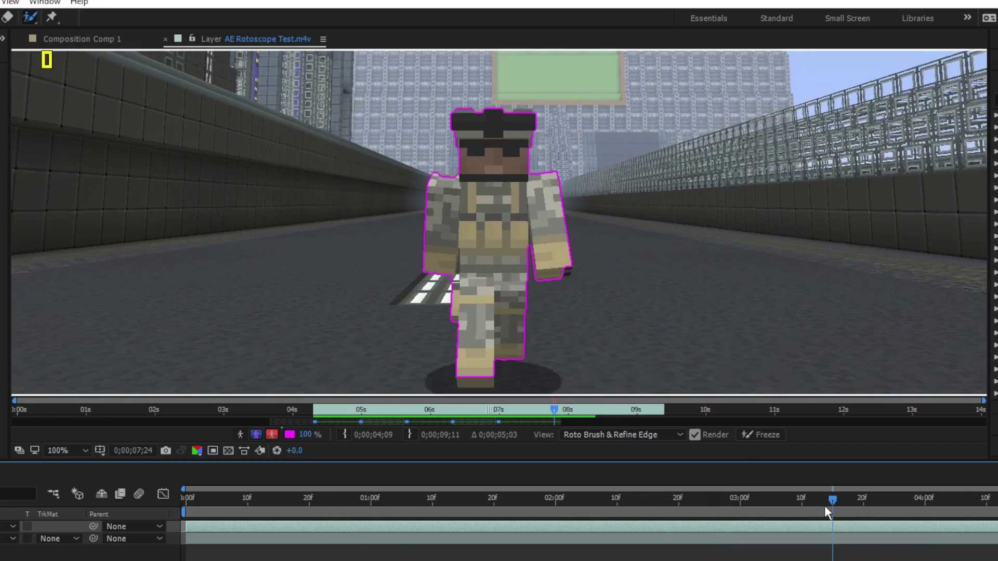
drag(829, 499, 861, 508)
drag(839, 499, 176, 506)
click(224, 501)
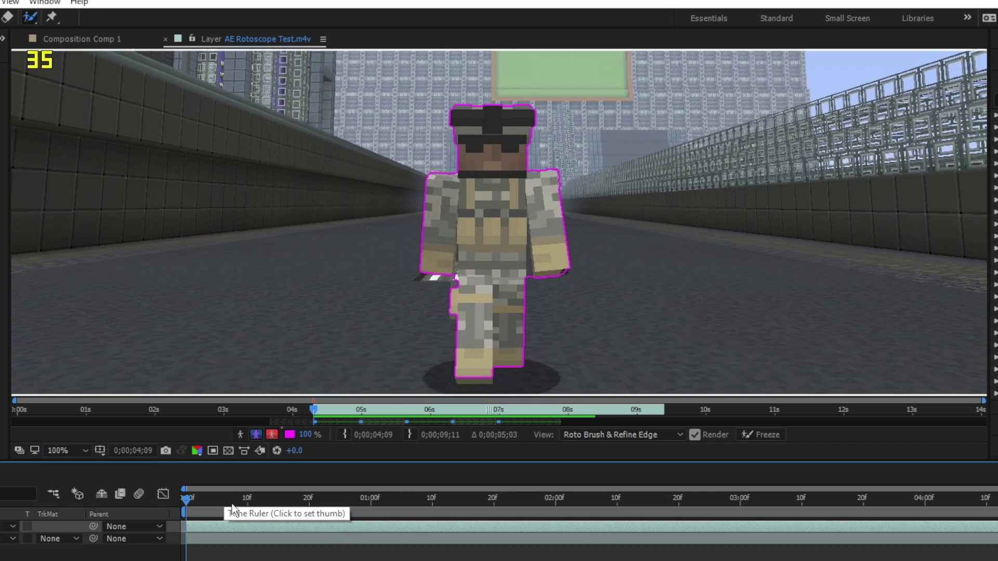
click(271, 436)
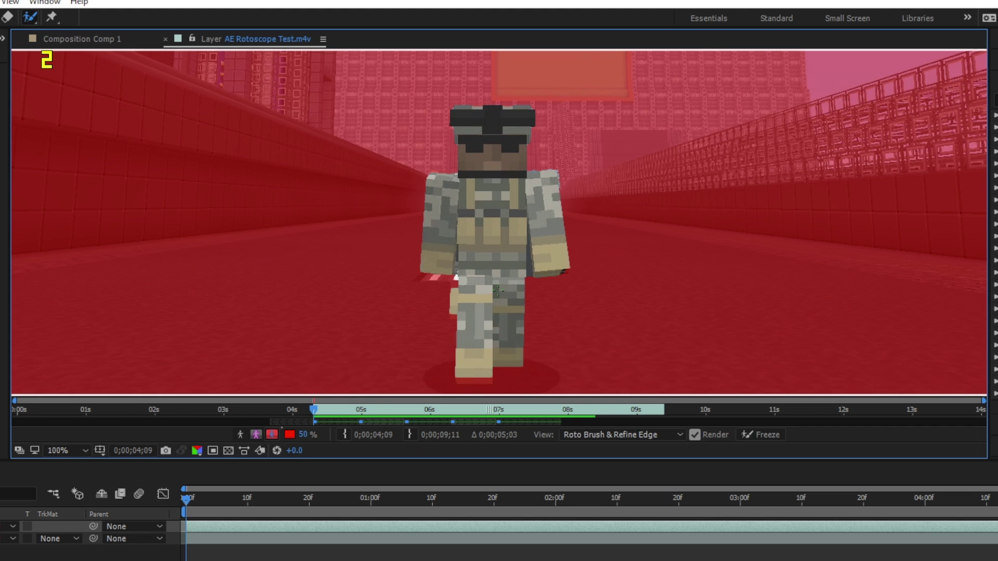
click(256, 435)
click(240, 434)
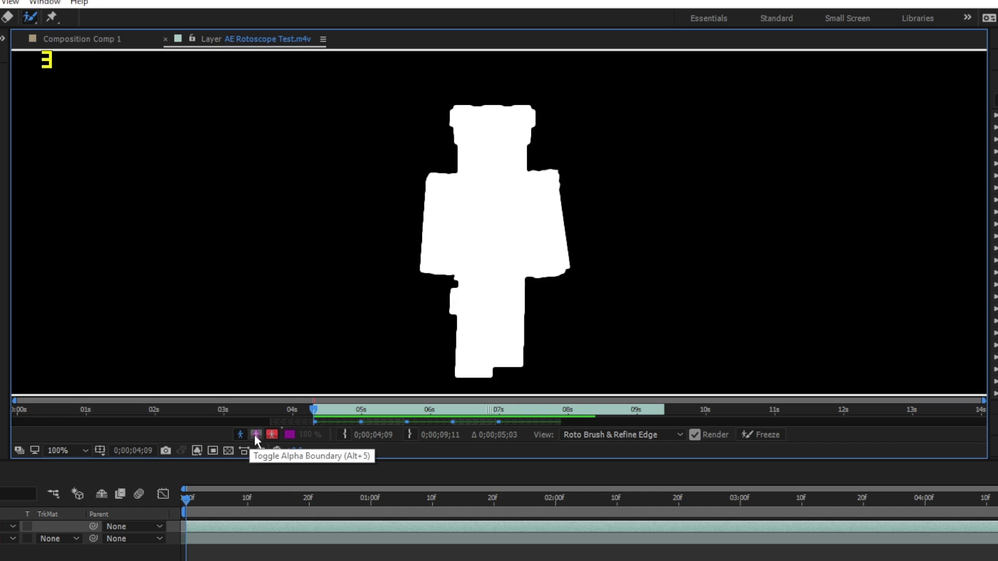
click(273, 435)
click(256, 435)
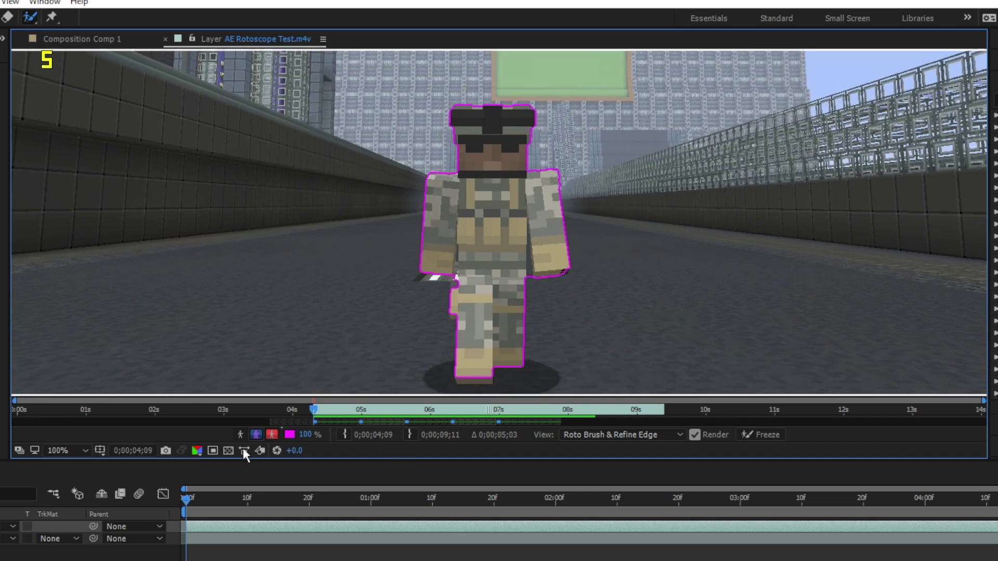
click(208, 539)
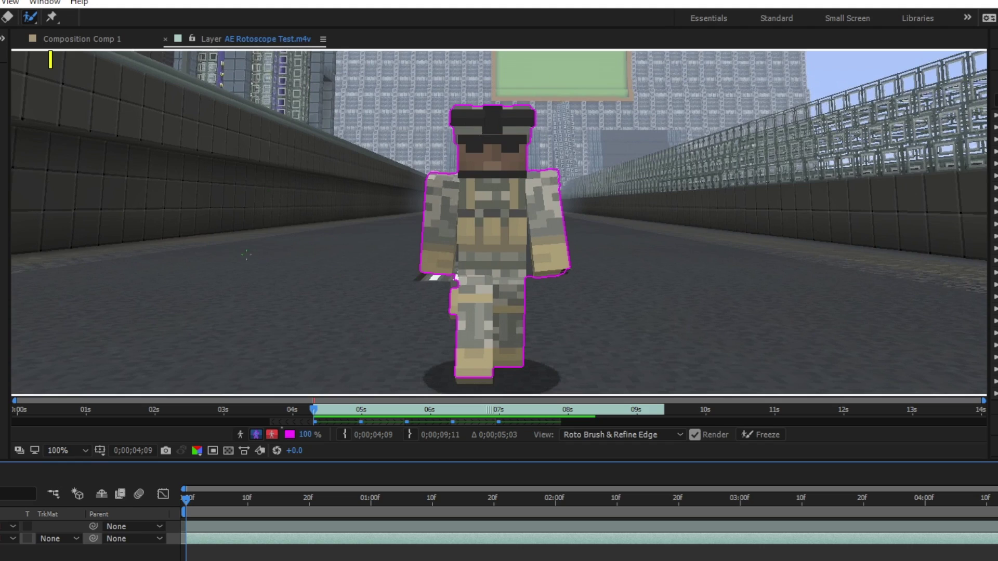
click(272, 434)
Scrub through the clip to review the rotoscoped frames.
click(256, 435)
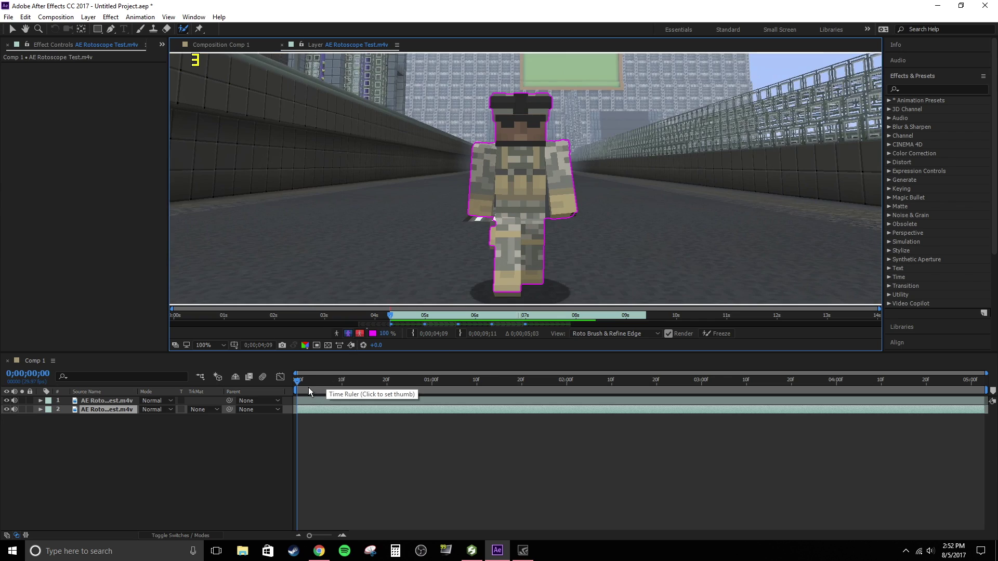
click(216, 497)
drag(332, 381, 310, 359)
Show the Project panel, return to the Comp 1 composition, and play a preview.
click(162, 44)
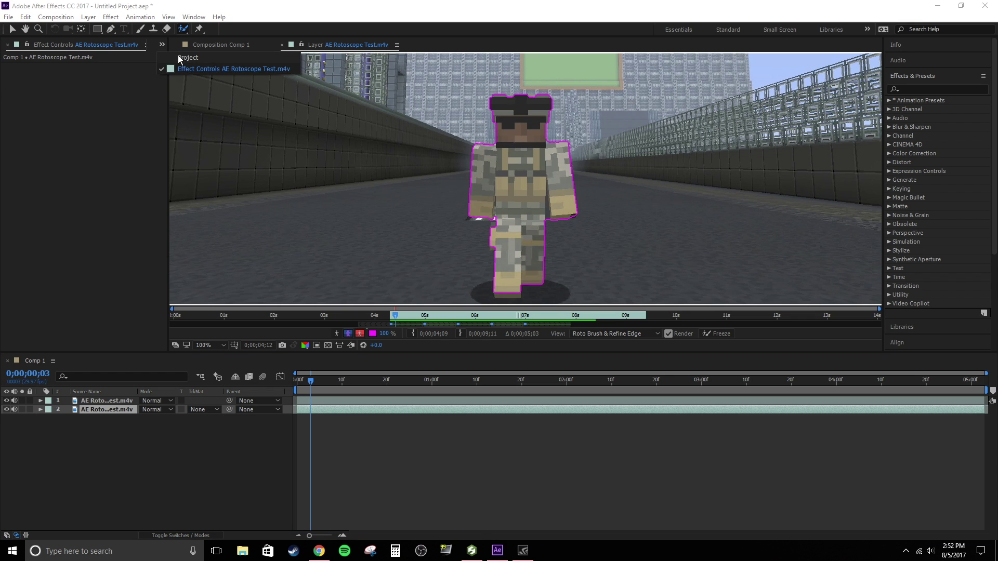
click(178, 55)
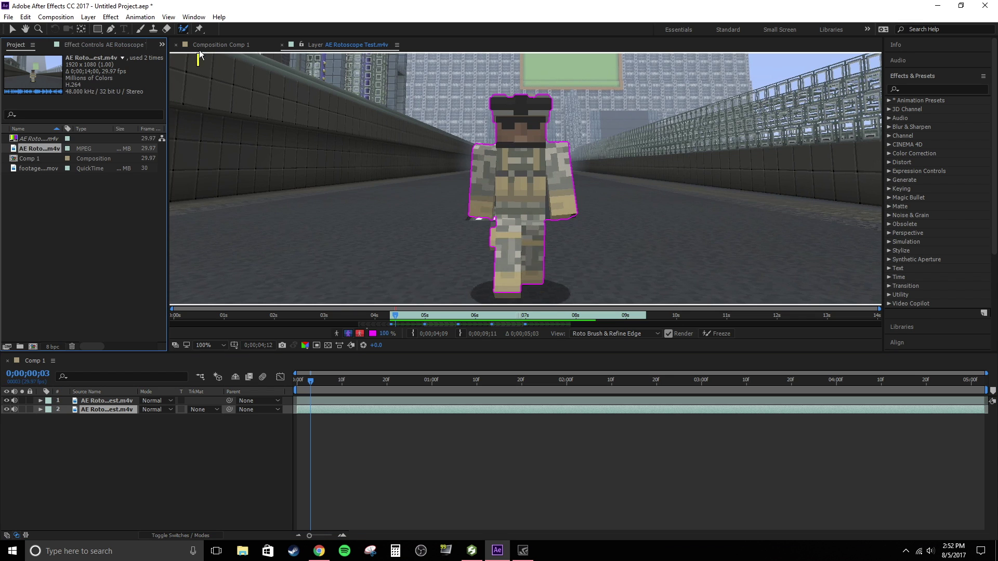
click(234, 44)
key(space)
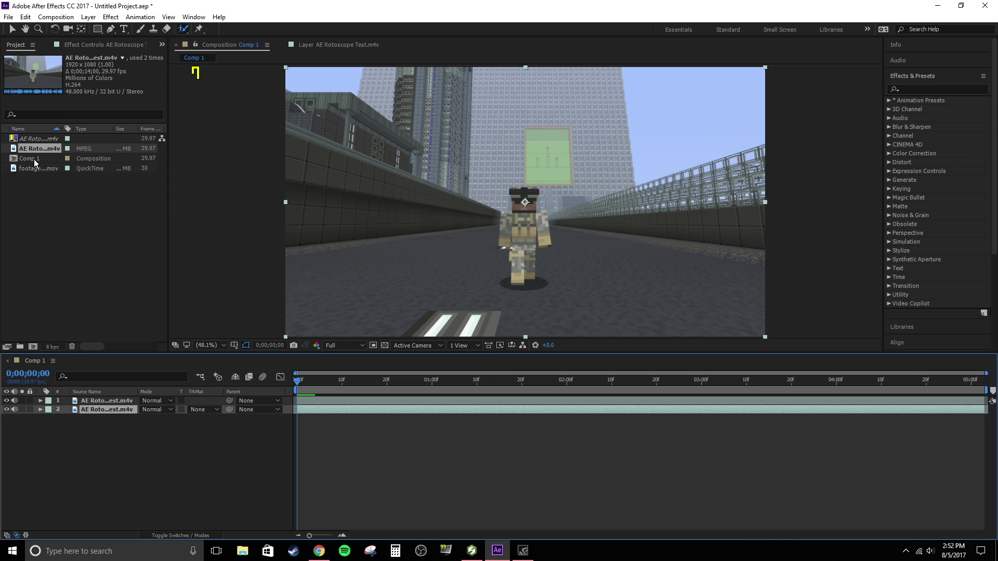
Add the explosion .mov to Comp 1 as layer 2, between the rotoscoped character and the background clip.
drag(35, 167, 43, 177)
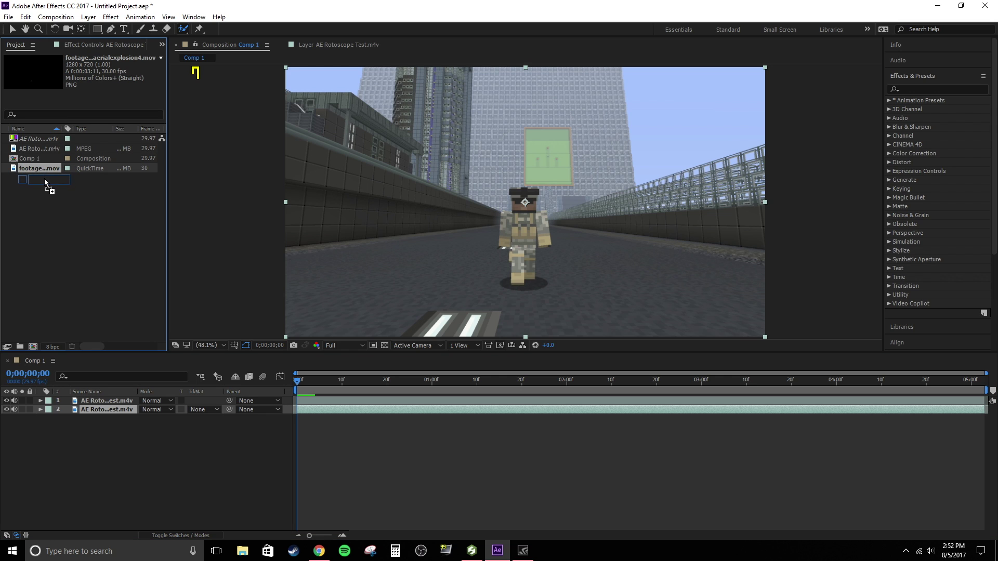
drag(126, 313, 192, 426)
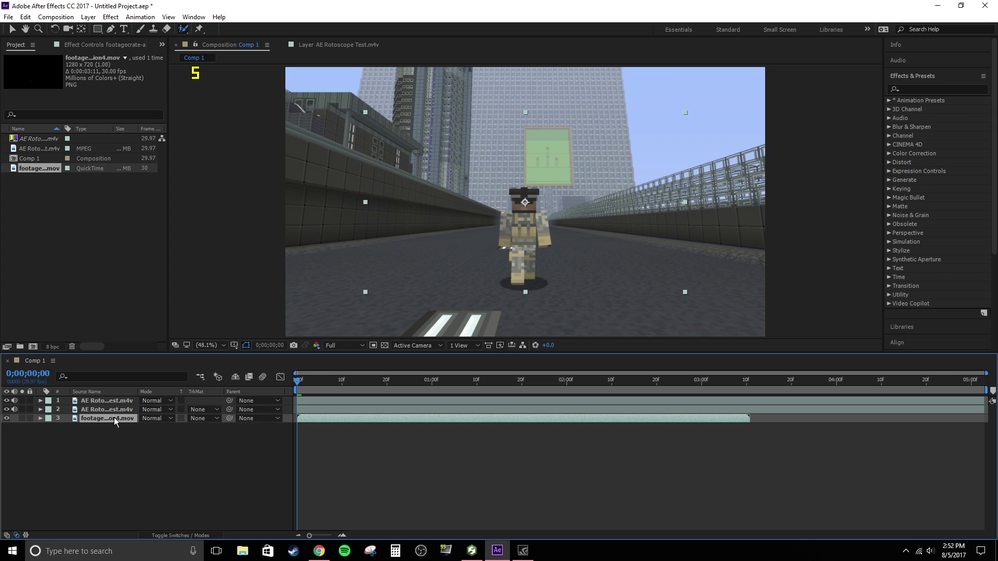
drag(113, 416, 242, 391)
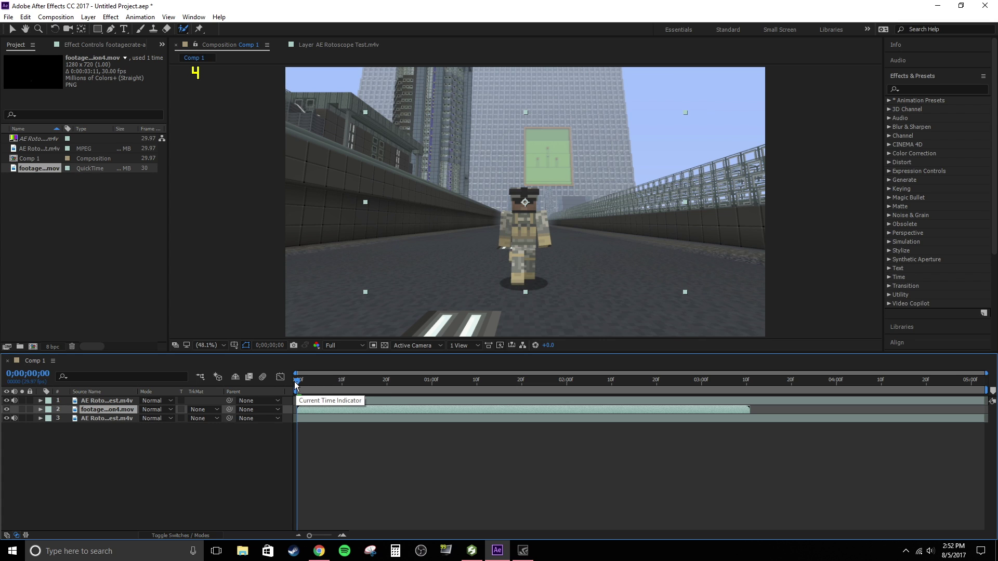
click(107, 418)
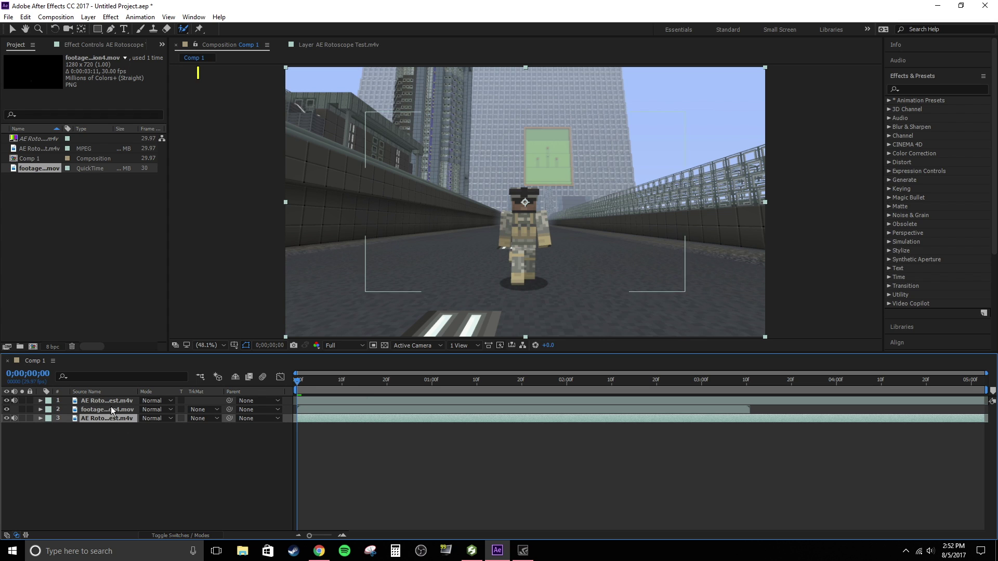
click(110, 404)
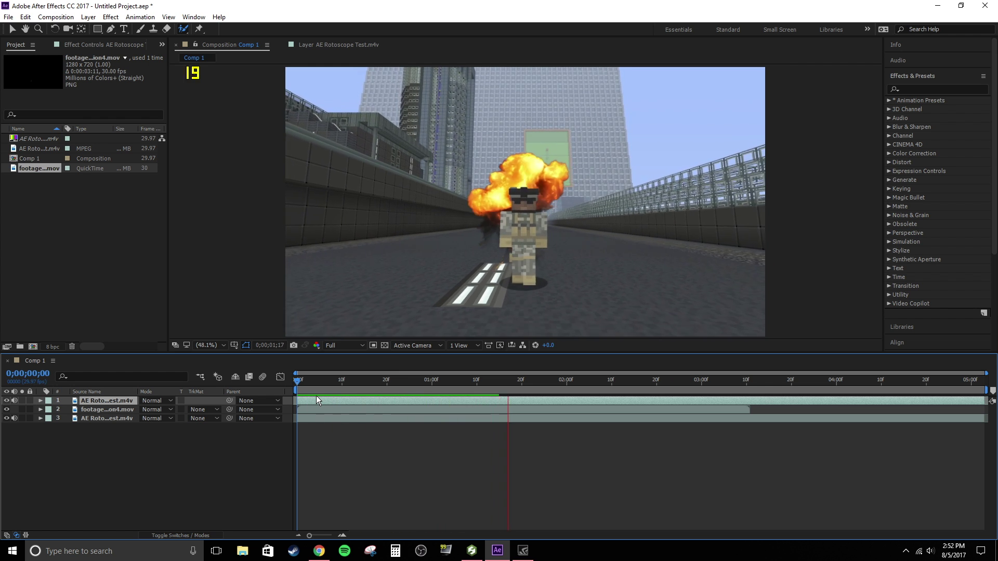
Stop the preview near 0;00;01;10 and enlarge the explosion layer so the fireball spreads wider.
key(space)
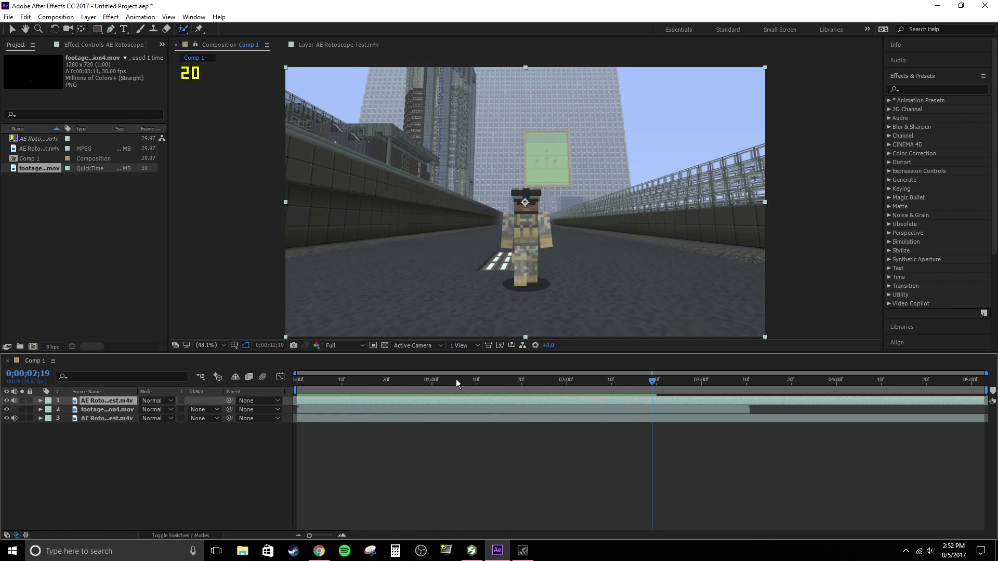
click(437, 383)
drag(438, 384, 477, 400)
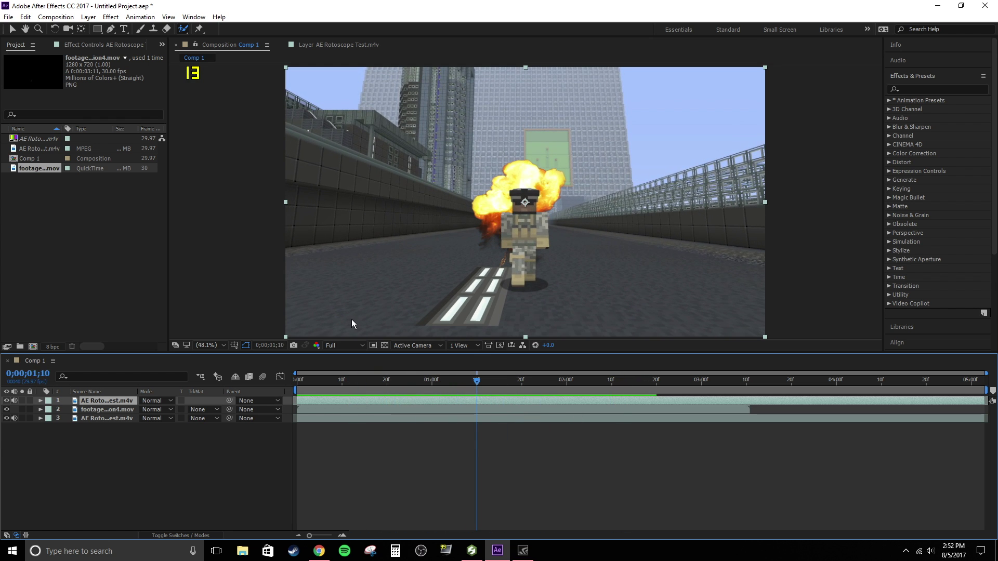
scroll(578, 295, up, 1)
key(v)
click(618, 218)
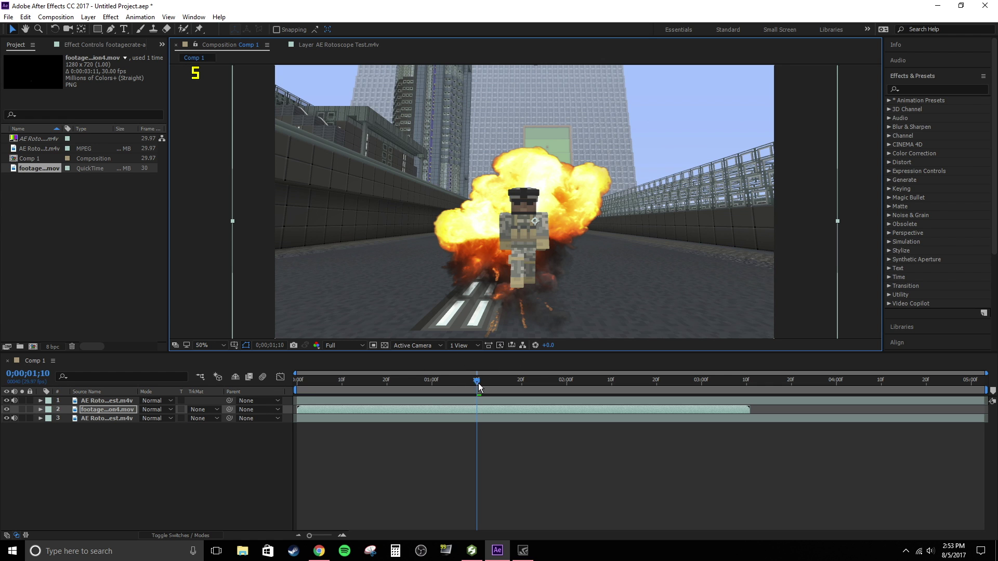
Scrub back to where the explosion begins and play a preview of the Comp 1 composite.
drag(478, 383, 405, 382)
click(314, 418)
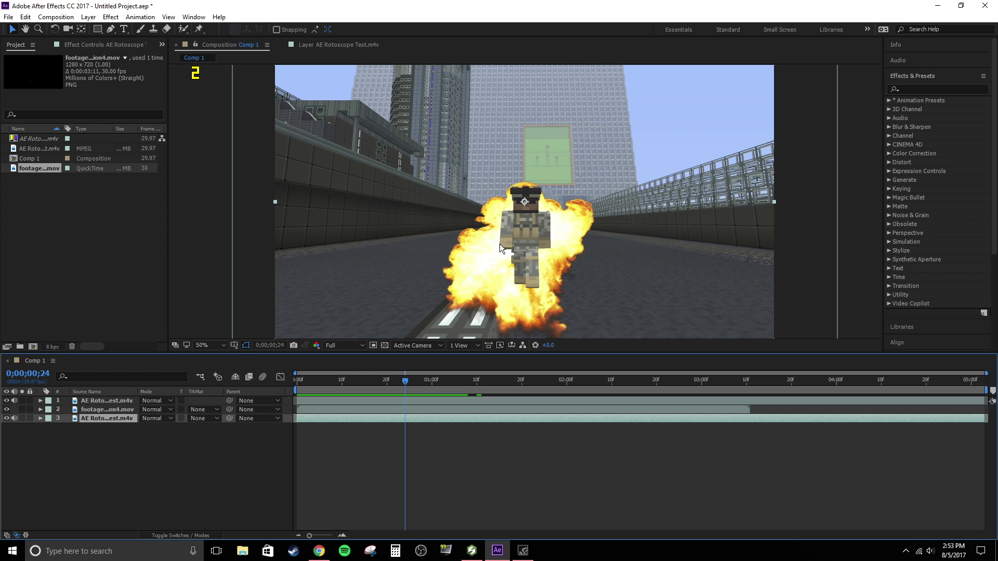
drag(413, 379, 448, 373)
click(431, 408)
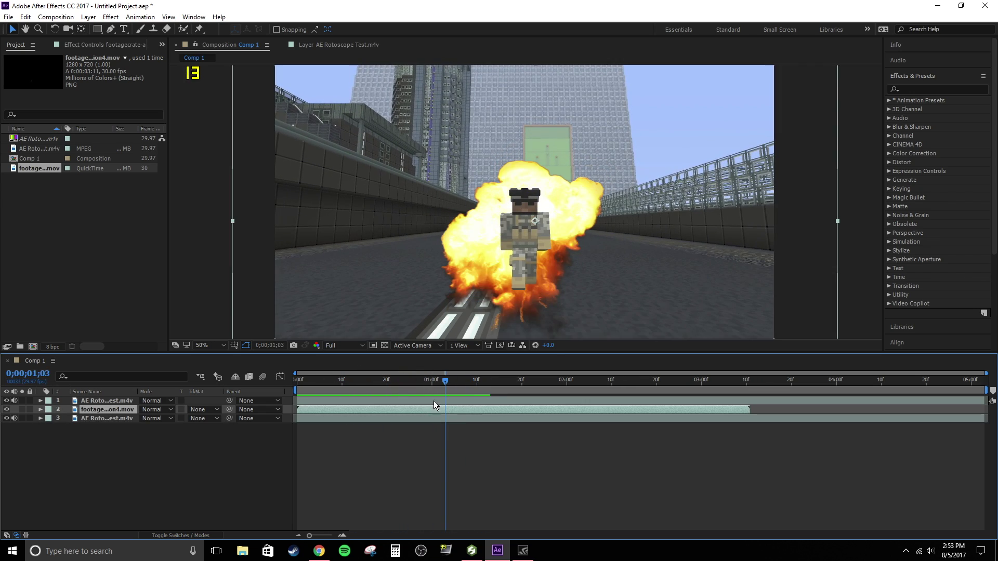
key(space)
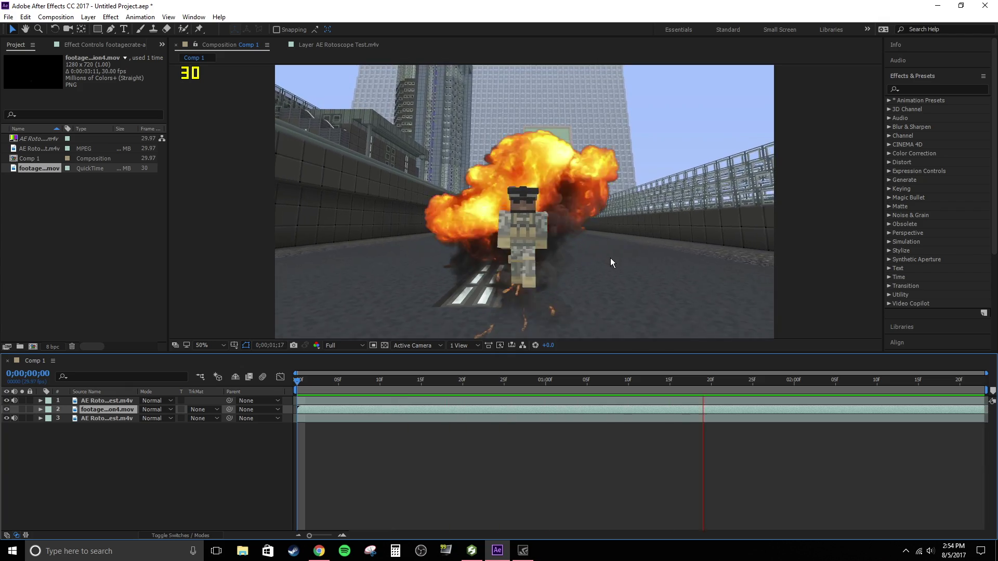